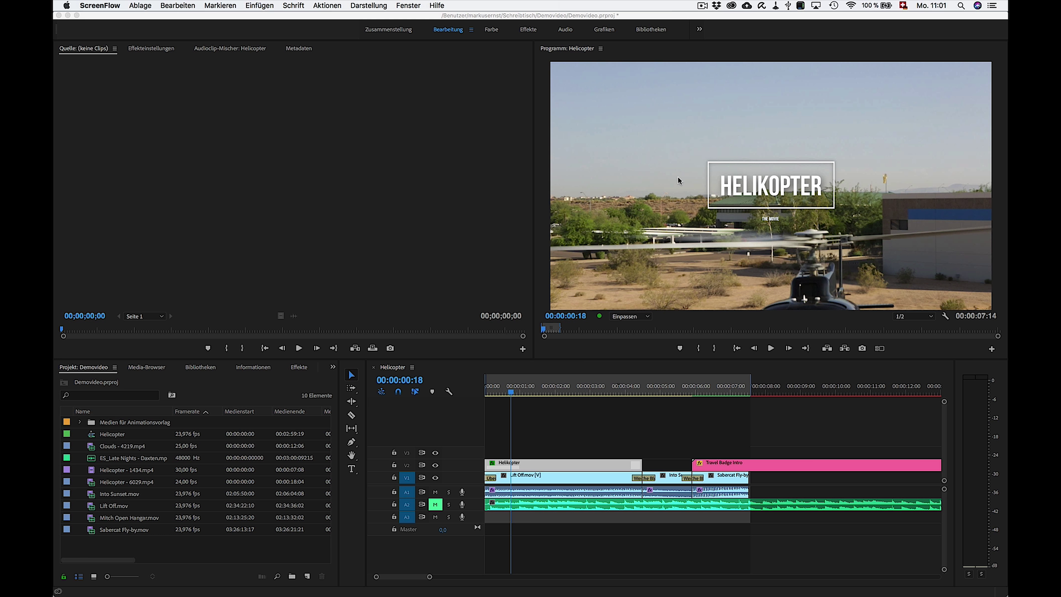
Move the Helikopter and Travel Badge Intro title clips from V2 up to V3.
left_click(513, 395)
mouse_move(511, 395)
left_mouse_down()
mouse_move(530, 401)
mouse_move(522, 400)
left_mouse_up()
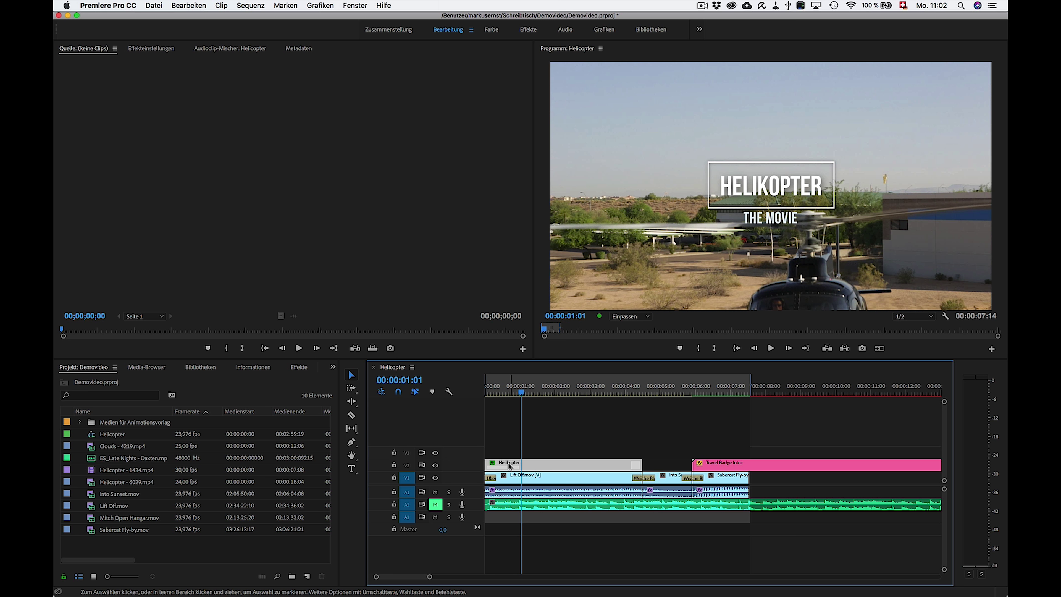
left_click_drag(511, 464, 517, 453)
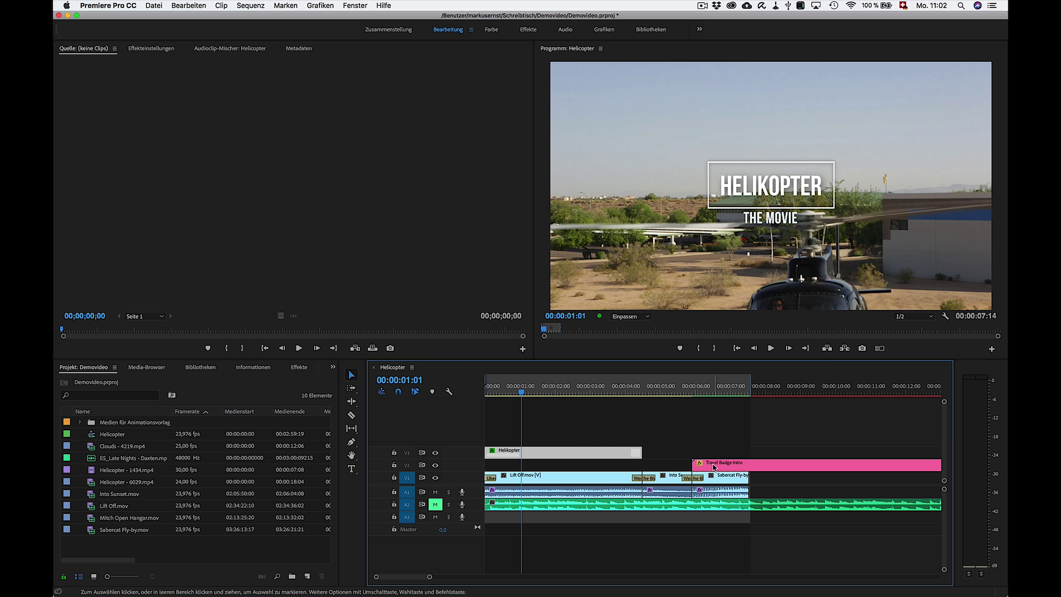
left_click_drag(713, 463, 715, 452)
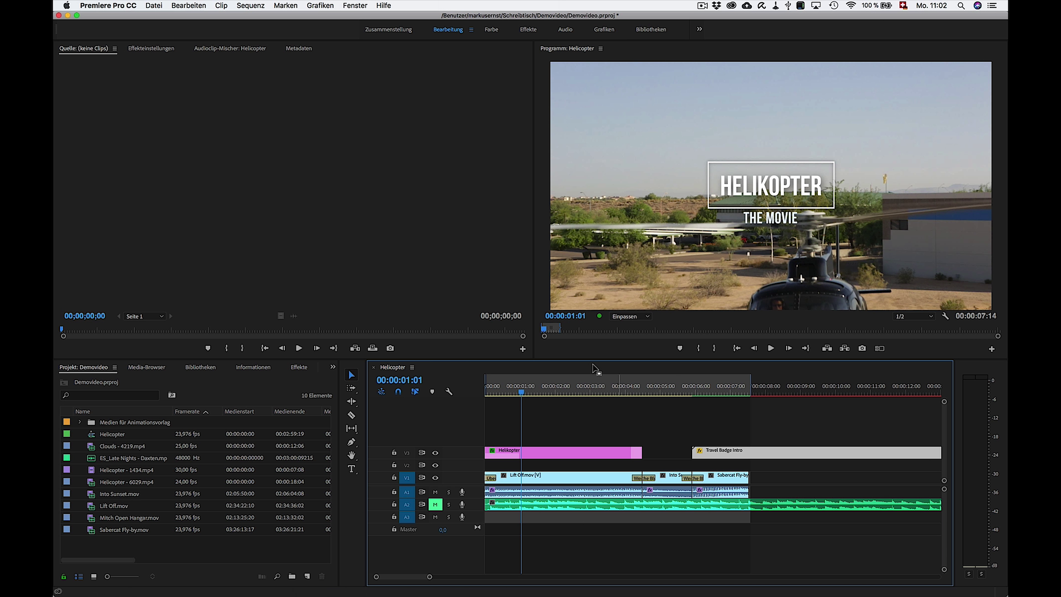
Play the sequence from near the start, then stop and return to the beginning.
key("space")
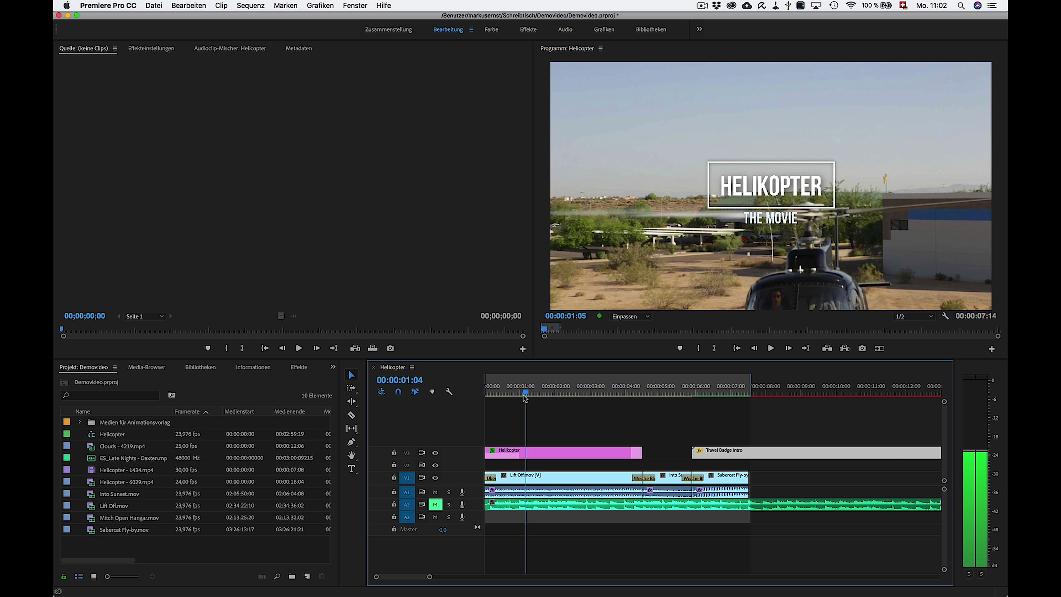
left_click(488, 393)
key("space")
key("Home")
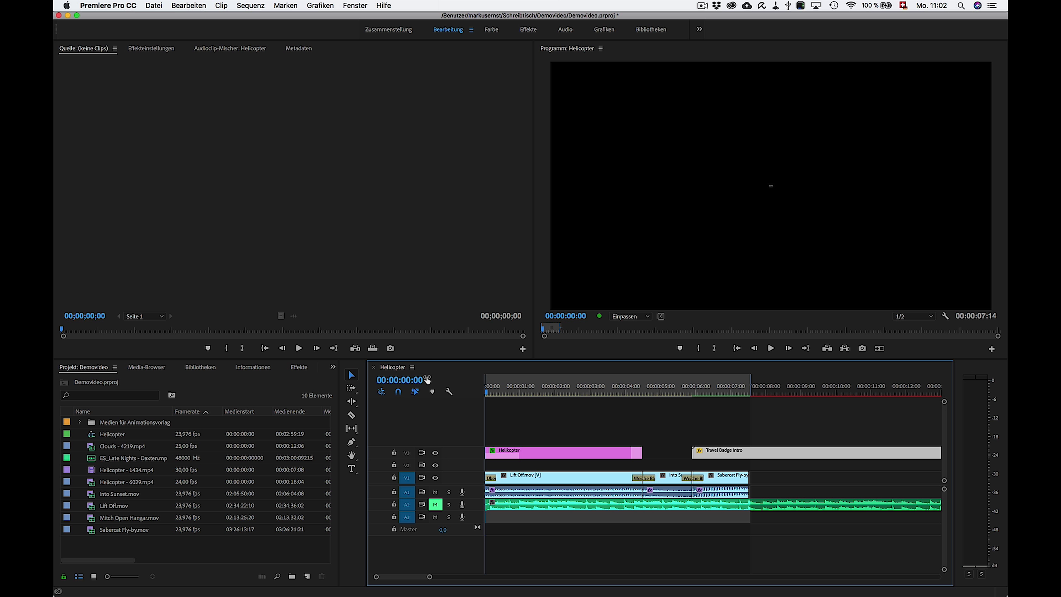
Create a new Einstellungsebene adjustment layer at 1920×1080, 23,976 fps.
left_click(308, 576)
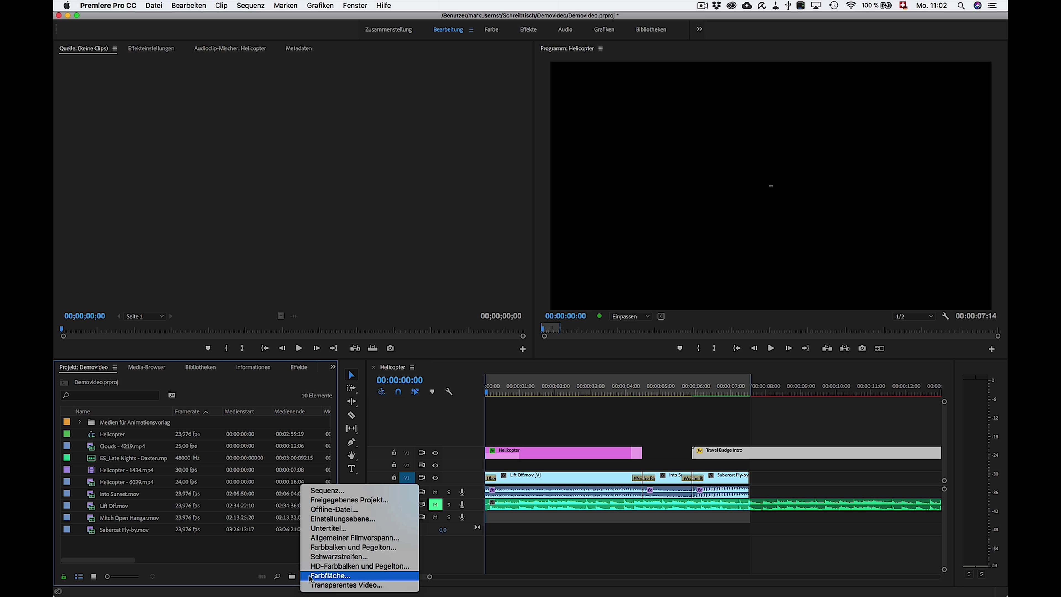
left_click(318, 519)
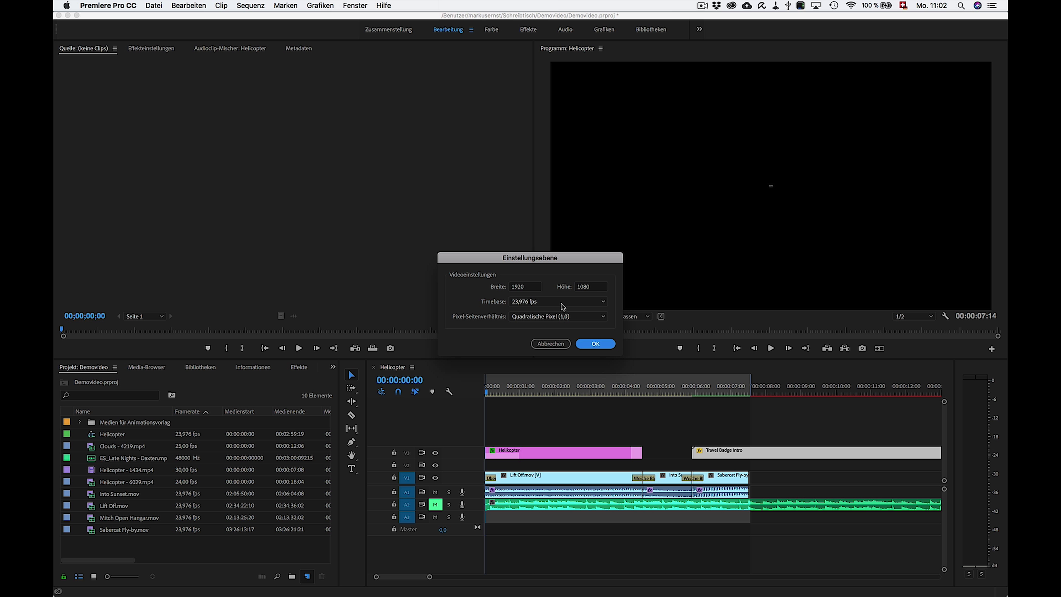
left_click_drag(546, 260, 548, 253)
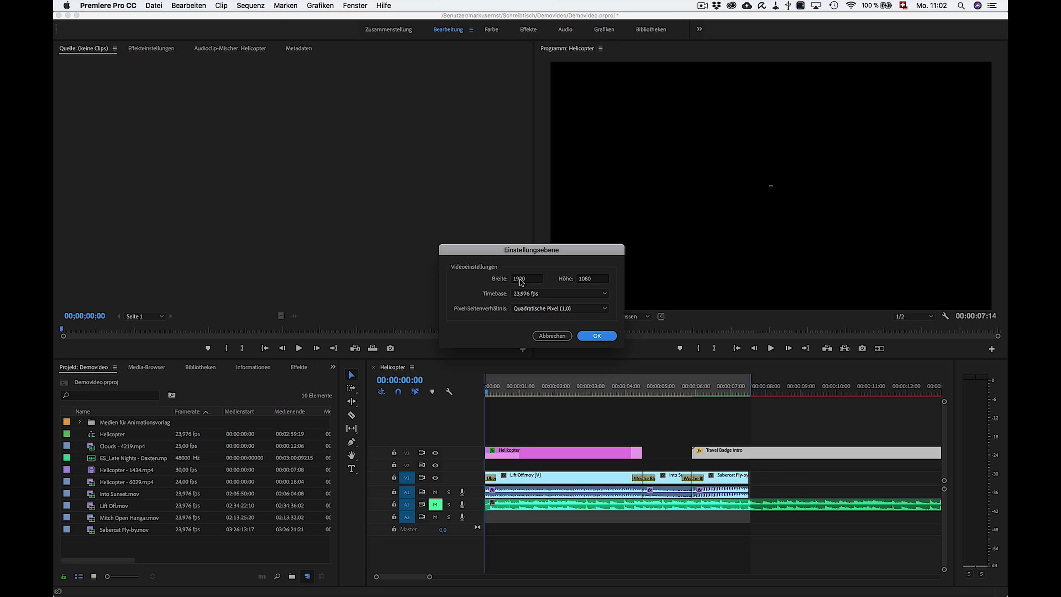
left_click(597, 336)
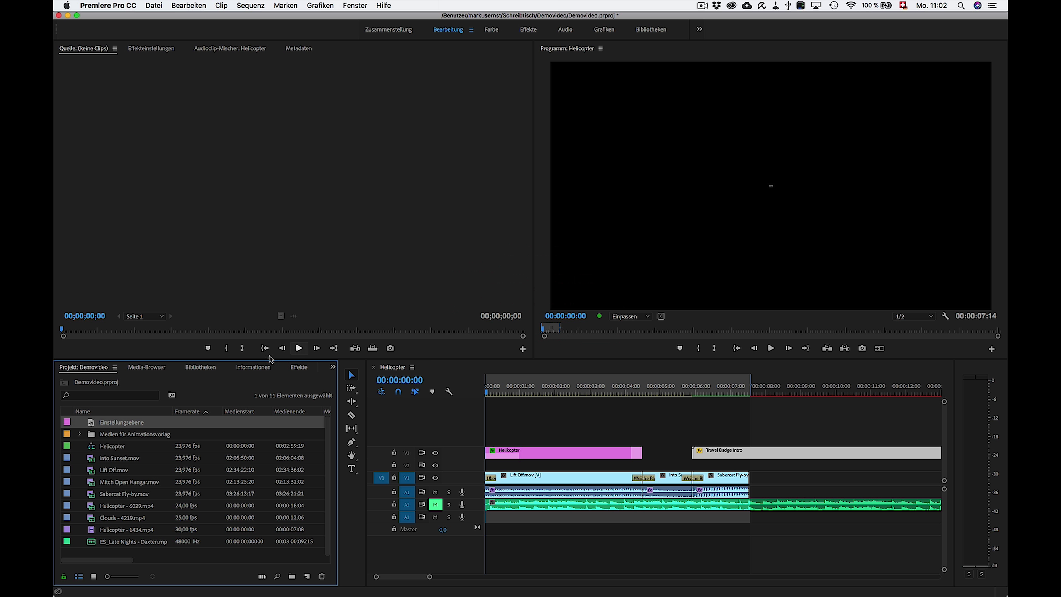
Rename the adjustment layer 'Einstellungsebene Colorgrade' and place it on V2 at the sequence start.
left_click(106, 423)
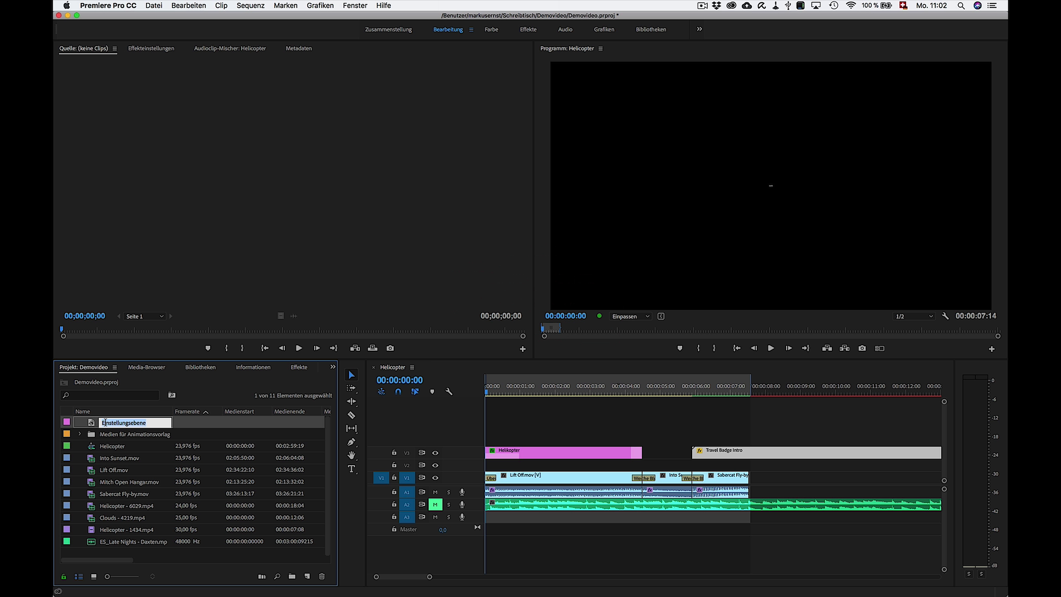
left_click(106, 423)
type("Color")
type("grade")
key("Return")
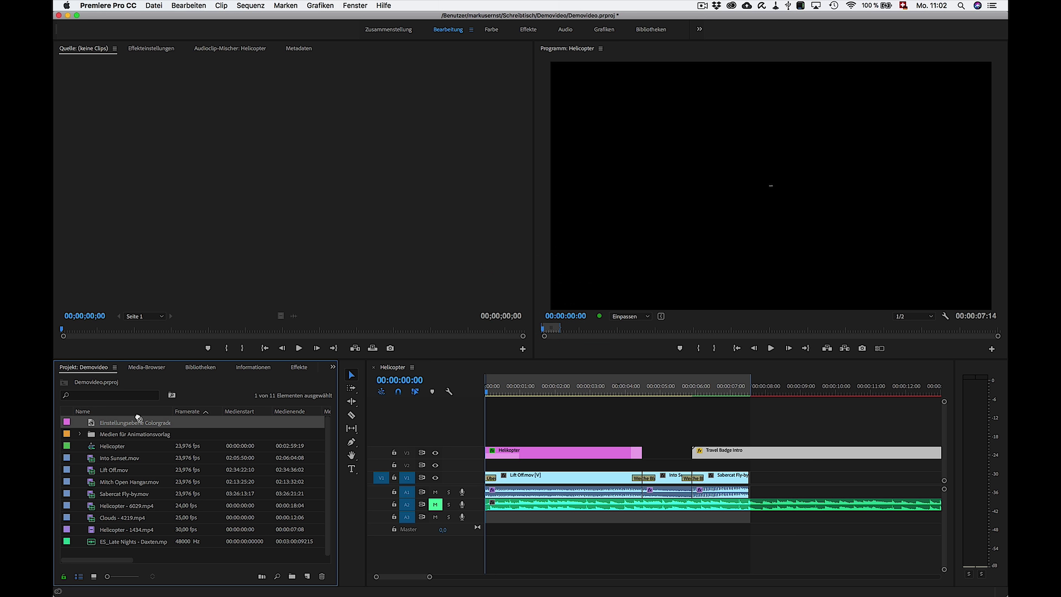
left_click_drag(138, 418, 492, 469)
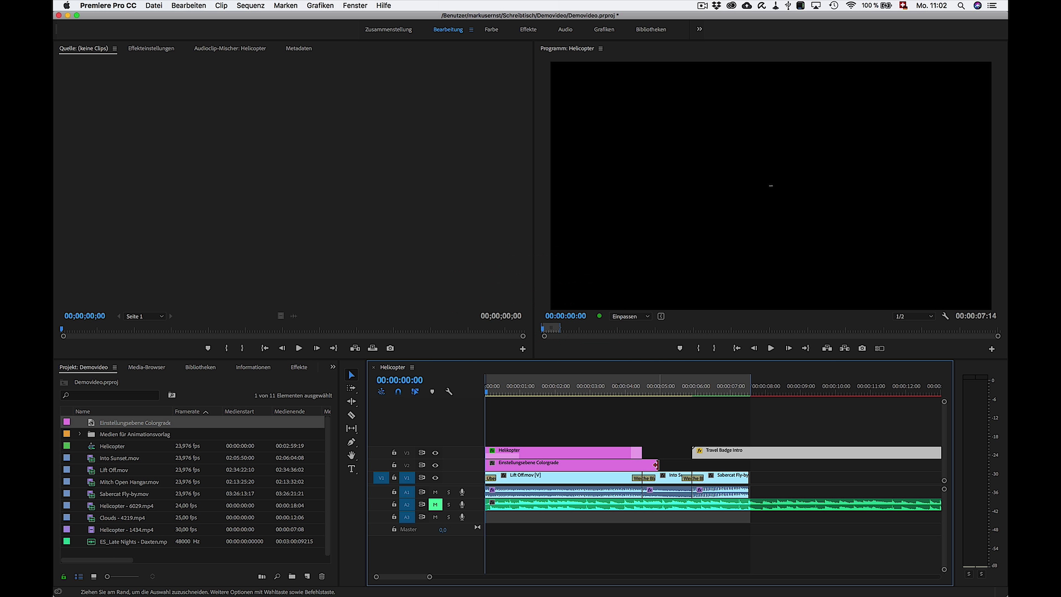
Stretch the V2 adjustment layer to about 7 seconds, covering all V1 clips, and select it.
left_click_drag(657, 464, 749, 464)
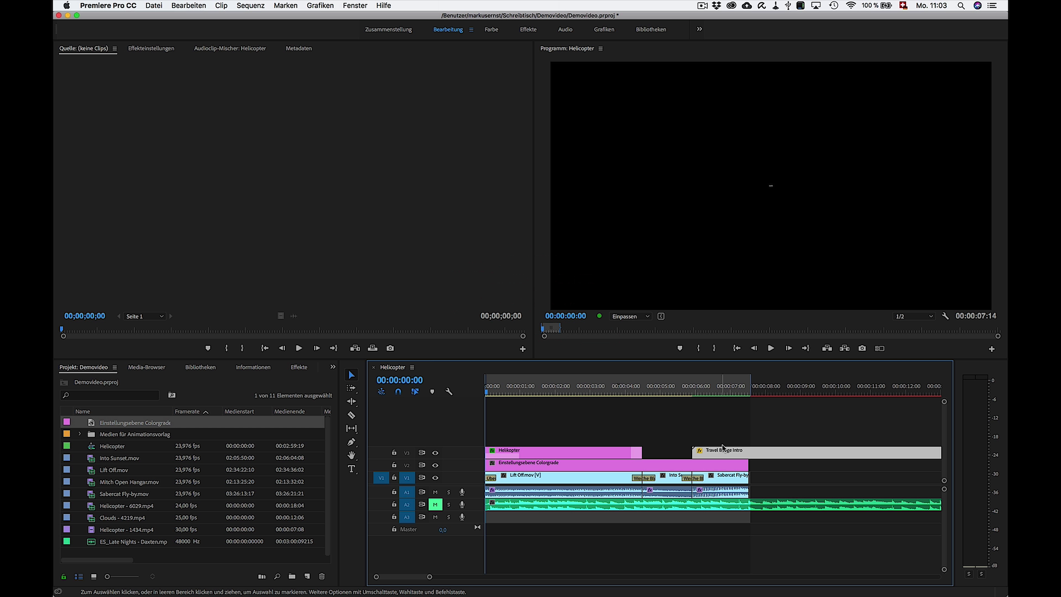
left_click_drag(490, 392, 504, 396)
left_click(538, 464)
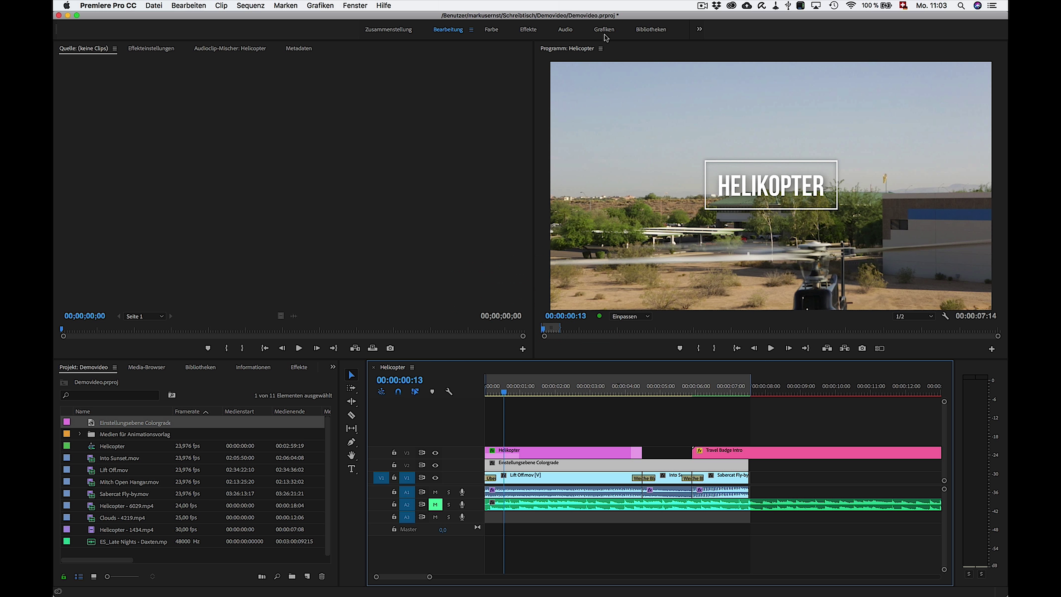
Switch to the Farbe workspace from the workspace overflow list.
left_click(699, 29)
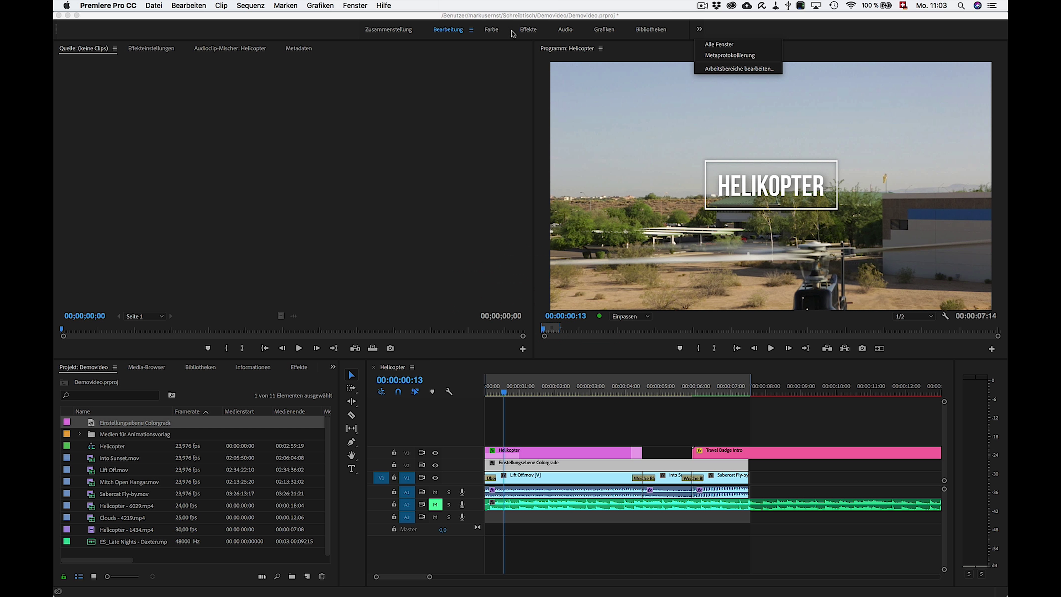
left_click(493, 30)
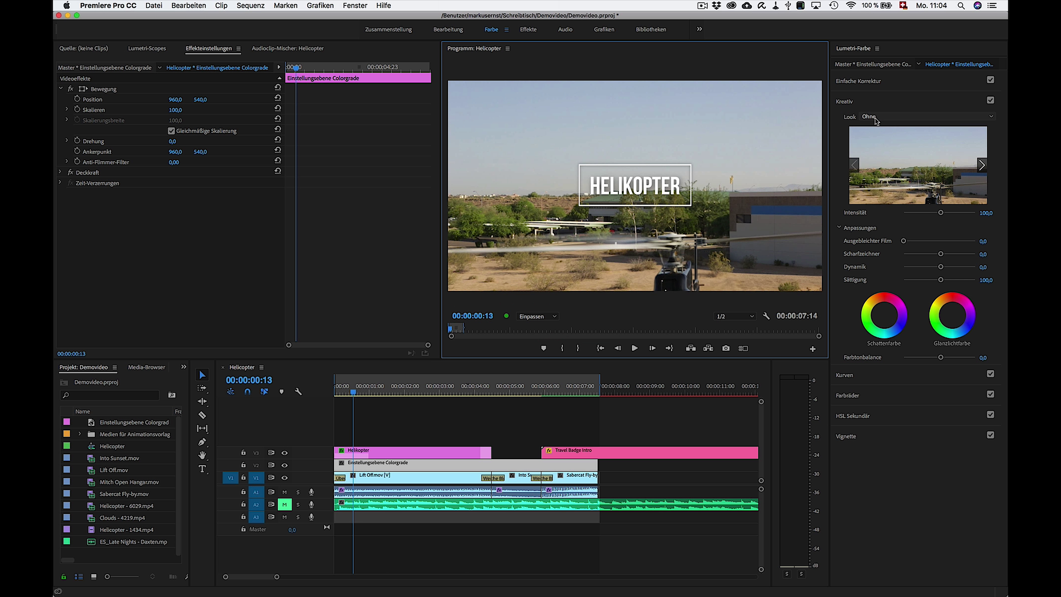
Apply the Fuji F125 Kodak 2395 (by Adobe) Creative look and scrub to preview it.
left_click(993, 119)
left_click(994, 120)
left_click(994, 120)
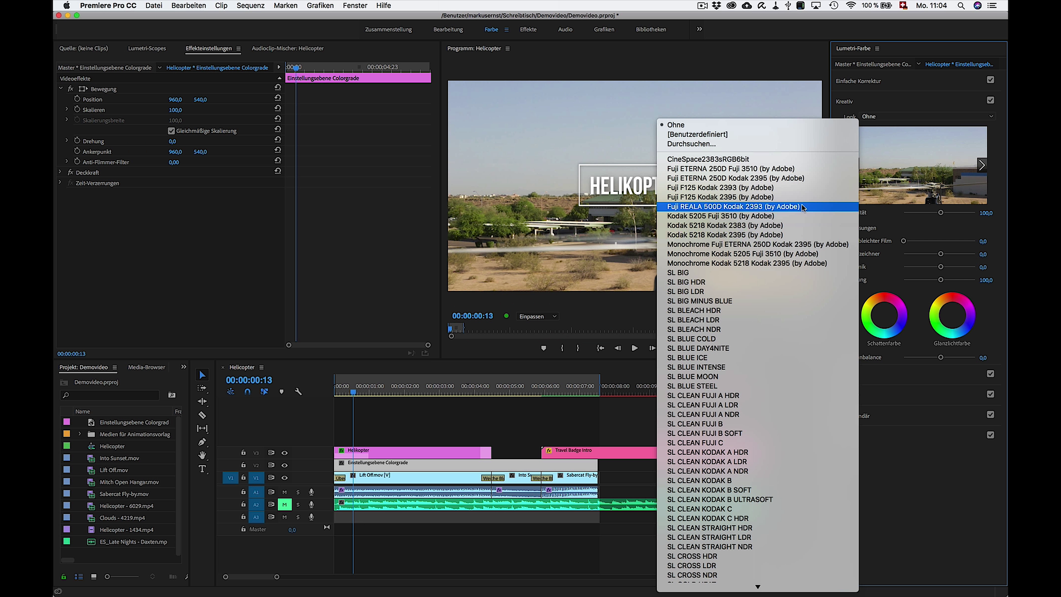
left_click(811, 200)
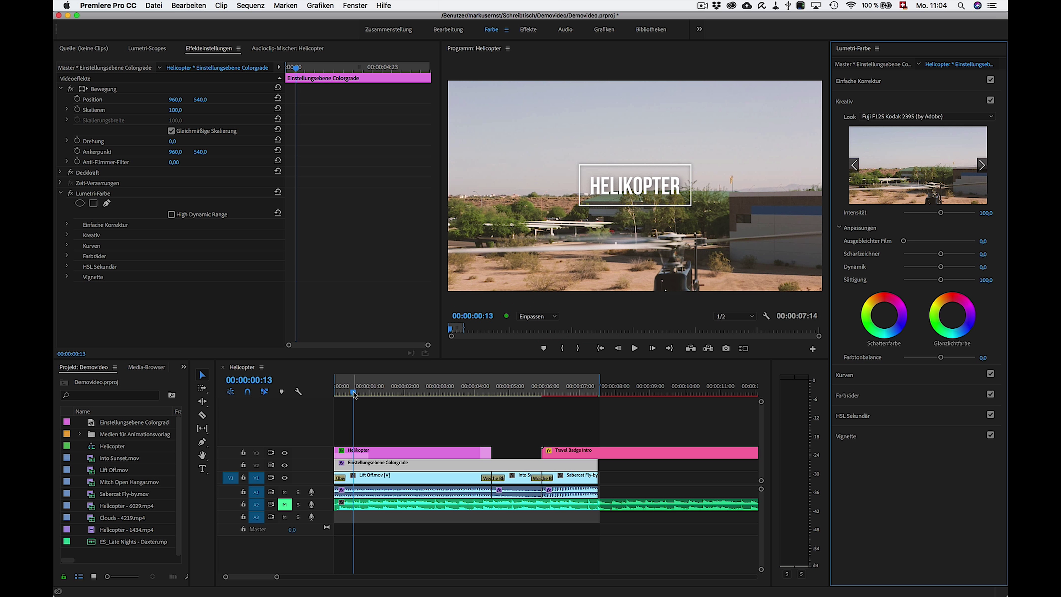
mouse_move(353, 393)
left_mouse_down()
mouse_move(574, 403)
mouse_move(352, 428)
left_mouse_up()
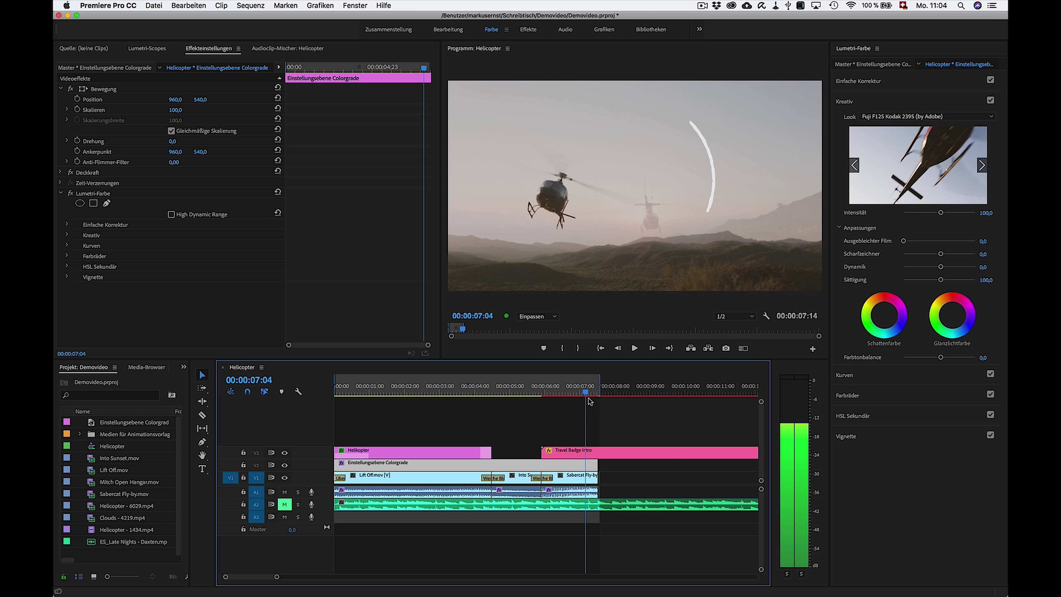
Set Scharfzeichner to 18,6, keeping Dynamik at 0,0 and Sättigung at 100,0.
left_click(346, 462)
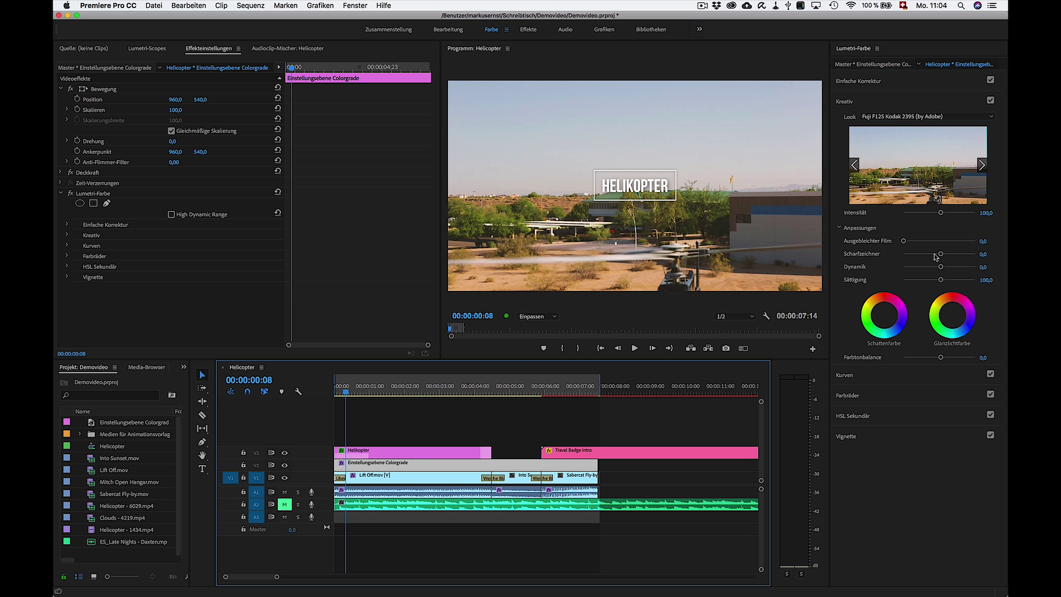
left_click_drag(942, 254, 950, 255)
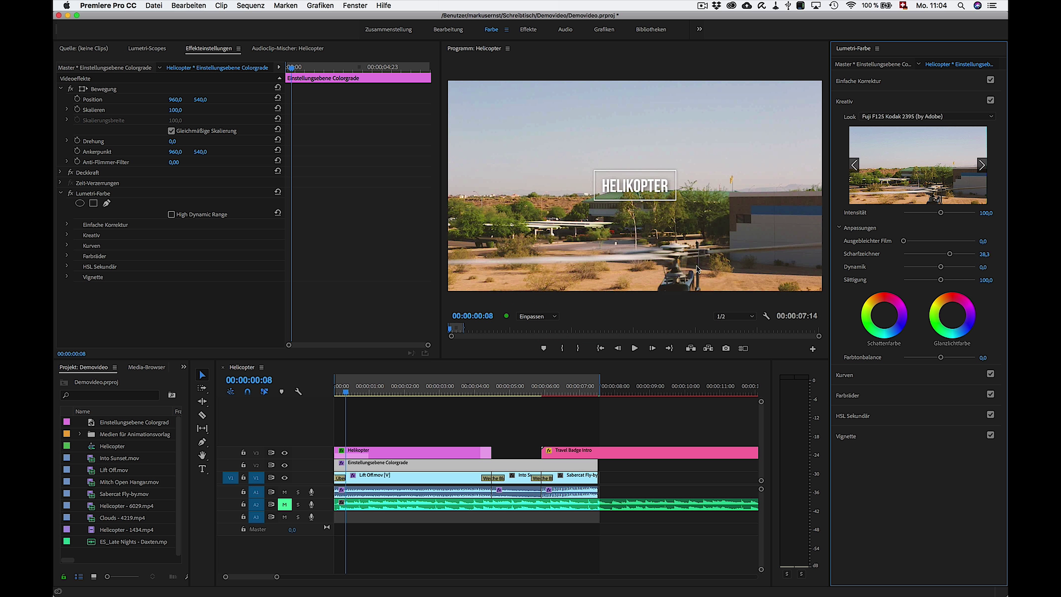
left_click_drag(941, 267, 959, 266)
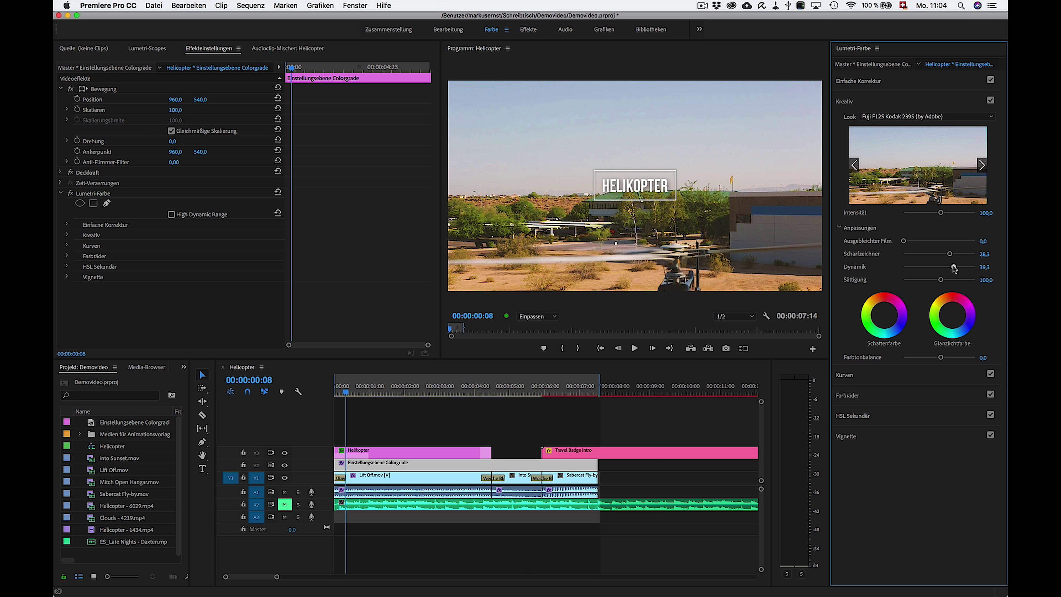
mouse_move(950, 267)
left_mouse_down()
mouse_move(982, 273)
mouse_move(941, 270)
mouse_move(980, 280)
mouse_move(937, 280)
left_mouse_up()
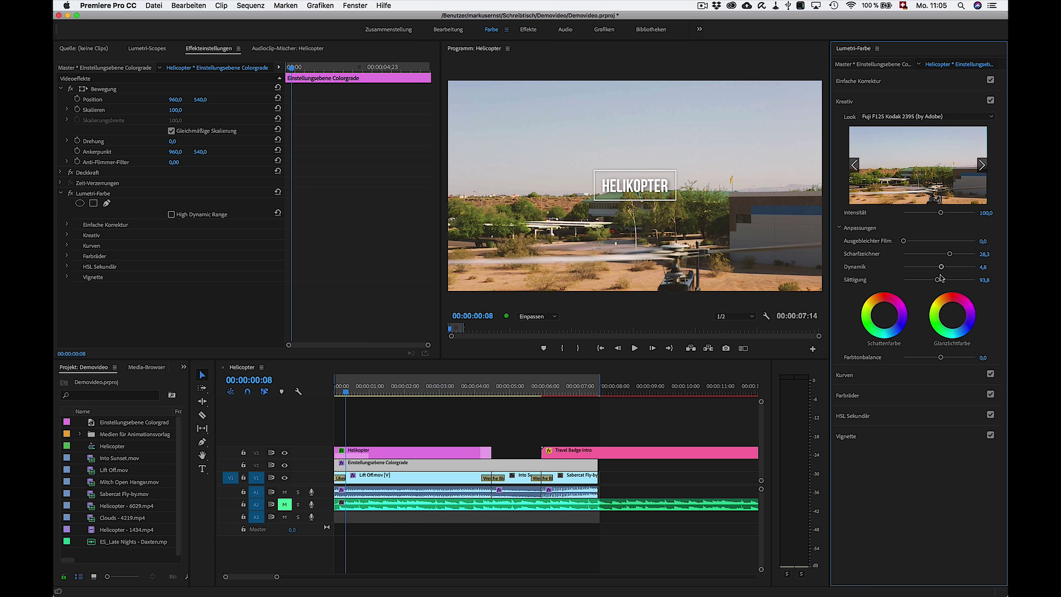
left_click(983, 267)
key("Tab")
key("Return")
left_click_drag(946, 254, 936, 279)
left_click(985, 280)
key("Return")
Expand Kurven and drag two RGB curve points into an S-curve.
left_click(864, 382)
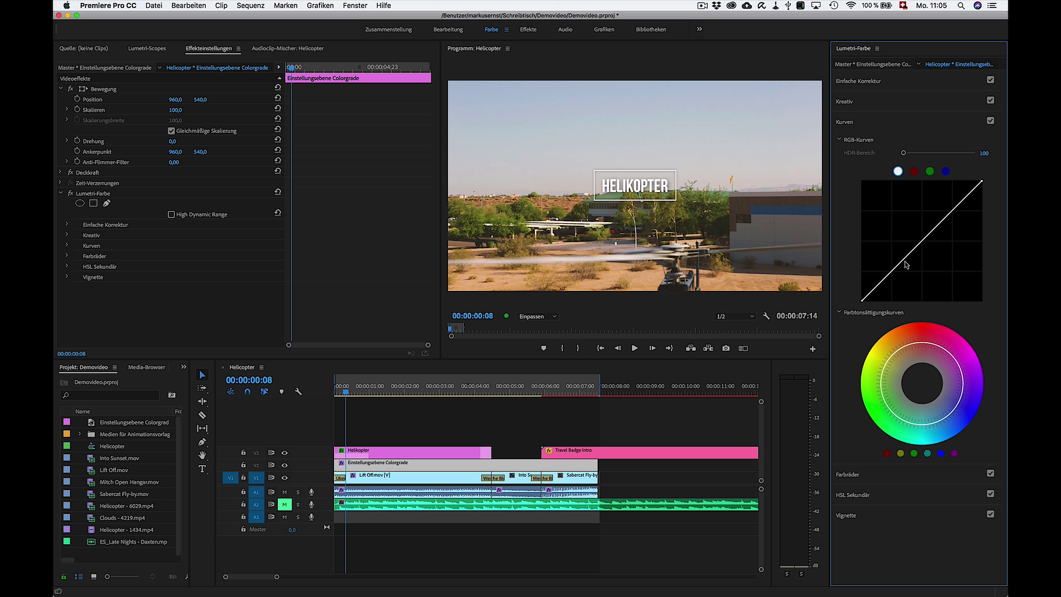
left_click_drag(879, 283, 882, 281)
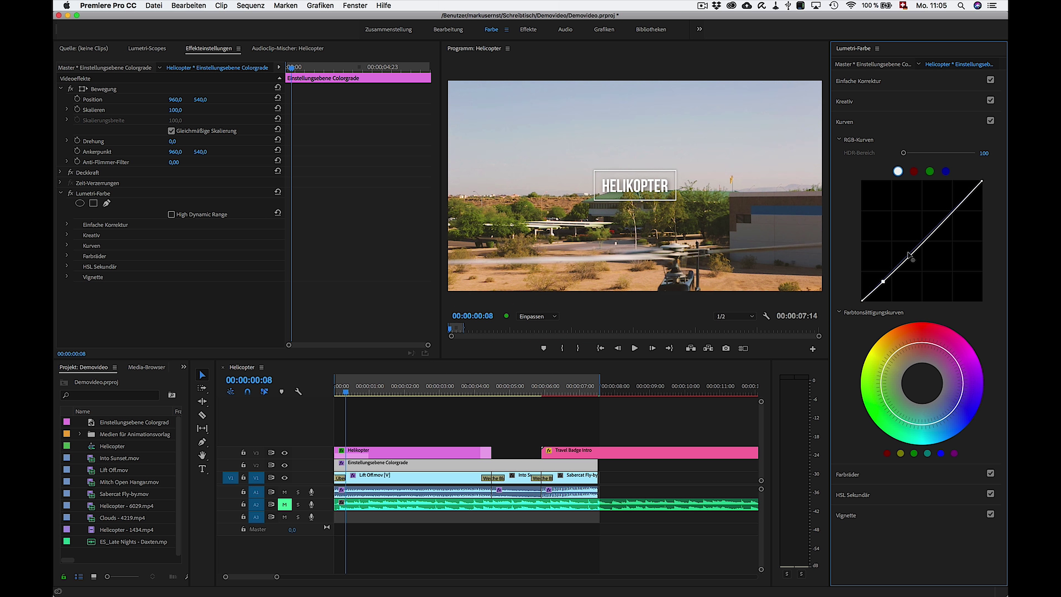
mouse_move(963, 208)
left_mouse_down()
mouse_move(974, 218)
mouse_move(960, 189)
left_mouse_up()
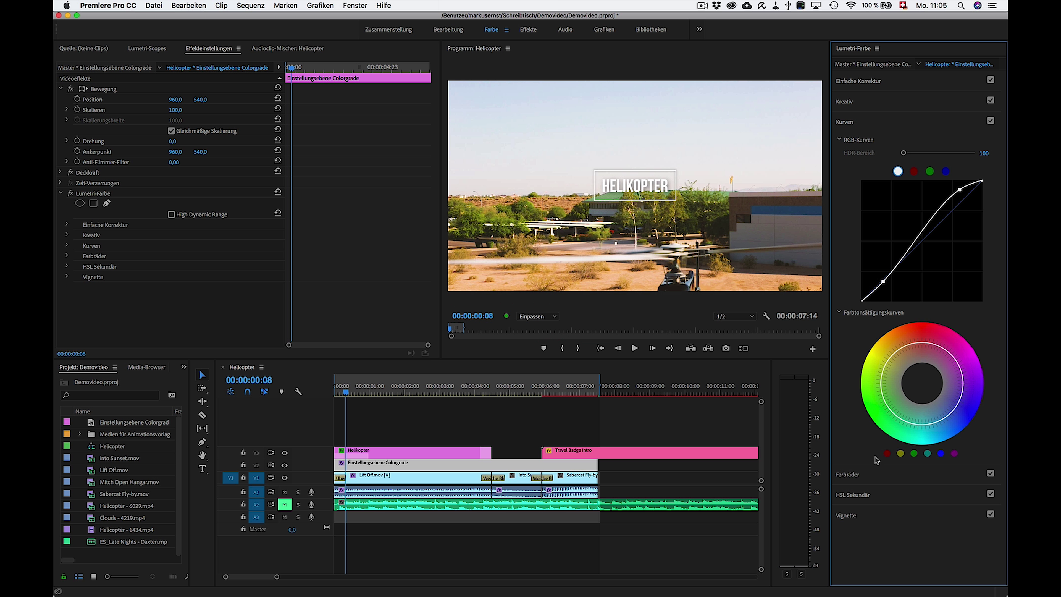
Set the vignette to Stärke -0,2, Rundheit 15,9, Weiche Kante 68,3, then open the Look list.
left_click(880, 521)
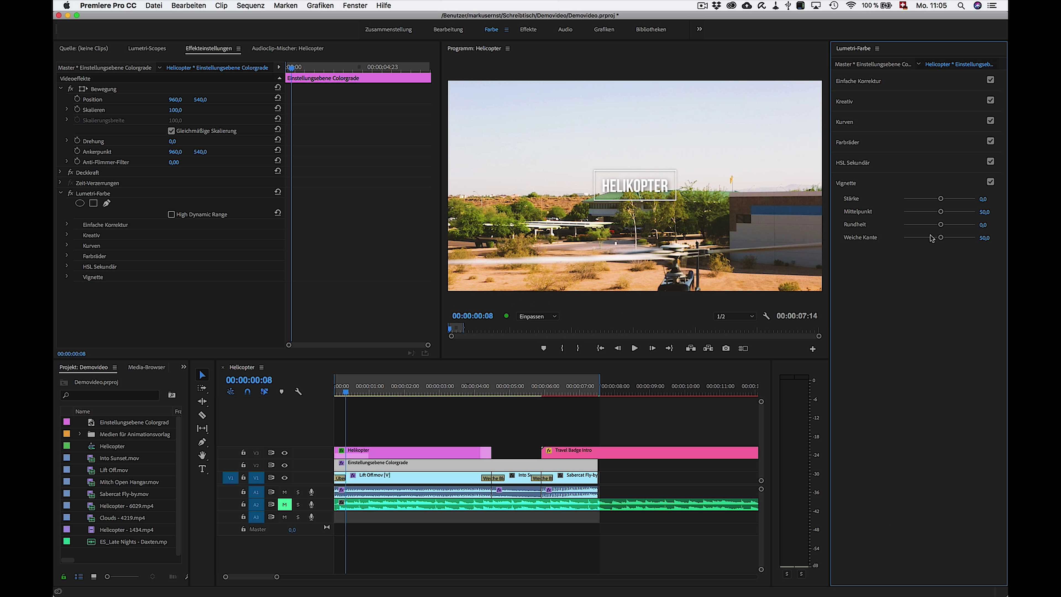
mouse_move(944, 200)
left_mouse_down()
mouse_move(906, 198)
mouse_move(936, 199)
mouse_move(957, 223)
mouse_move(945, 225)
mouse_move(952, 239)
left_mouse_up()
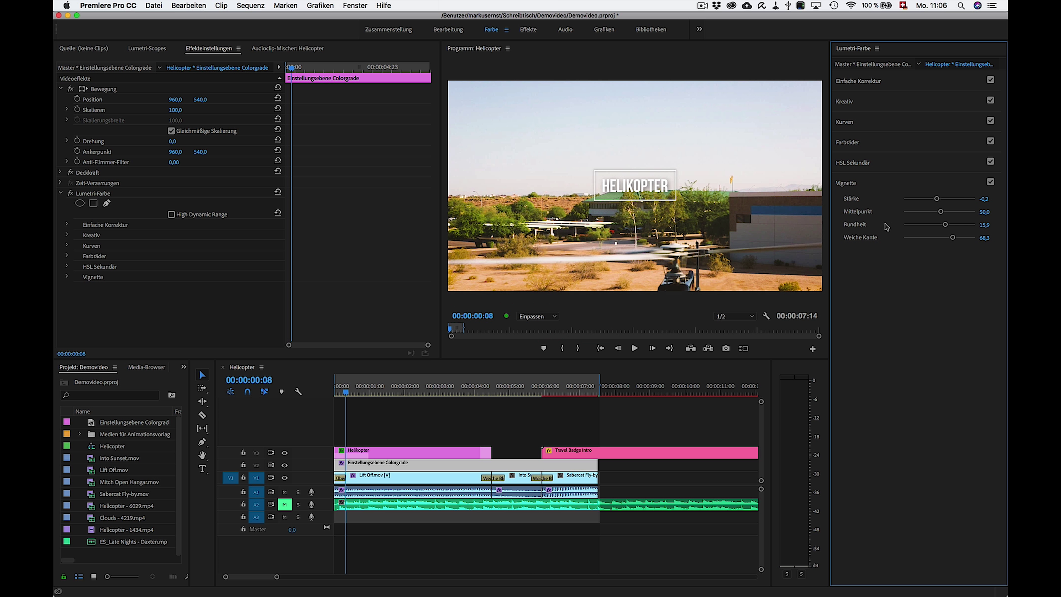
left_click(898, 104)
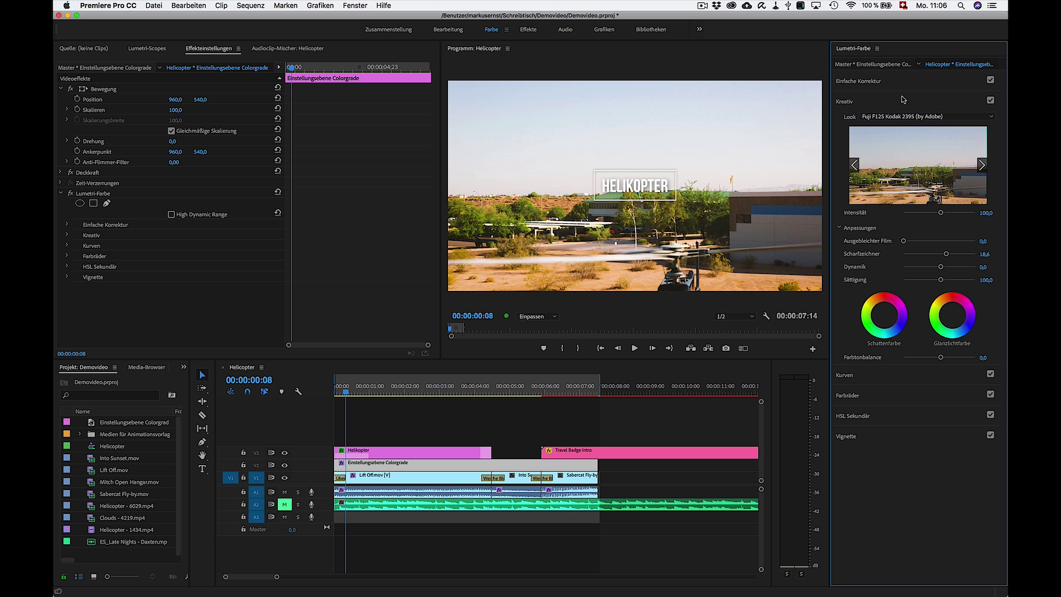
left_click(992, 118)
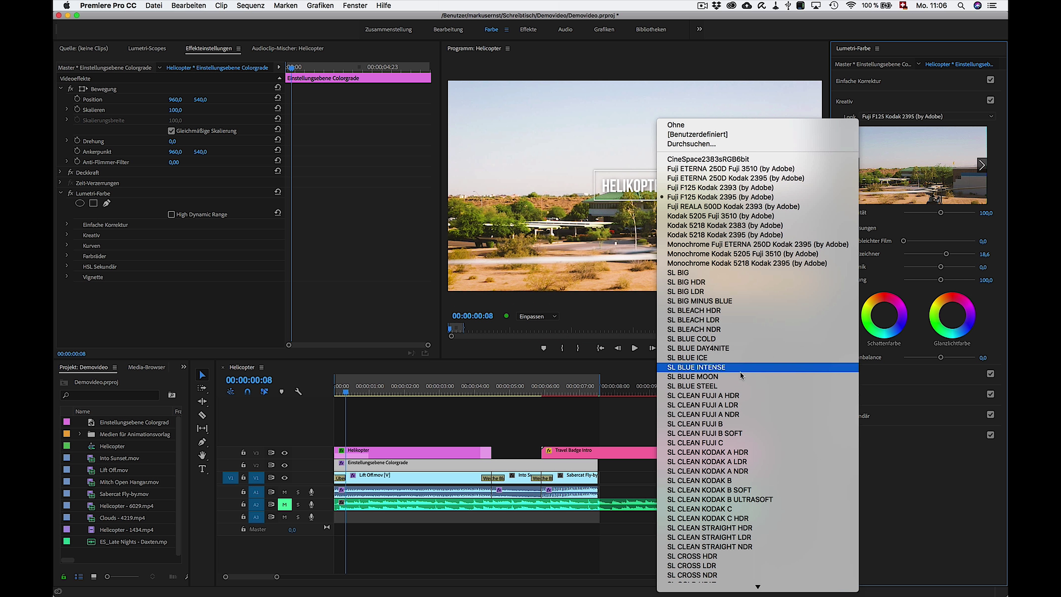
scroll(735, 585, "down", 6)
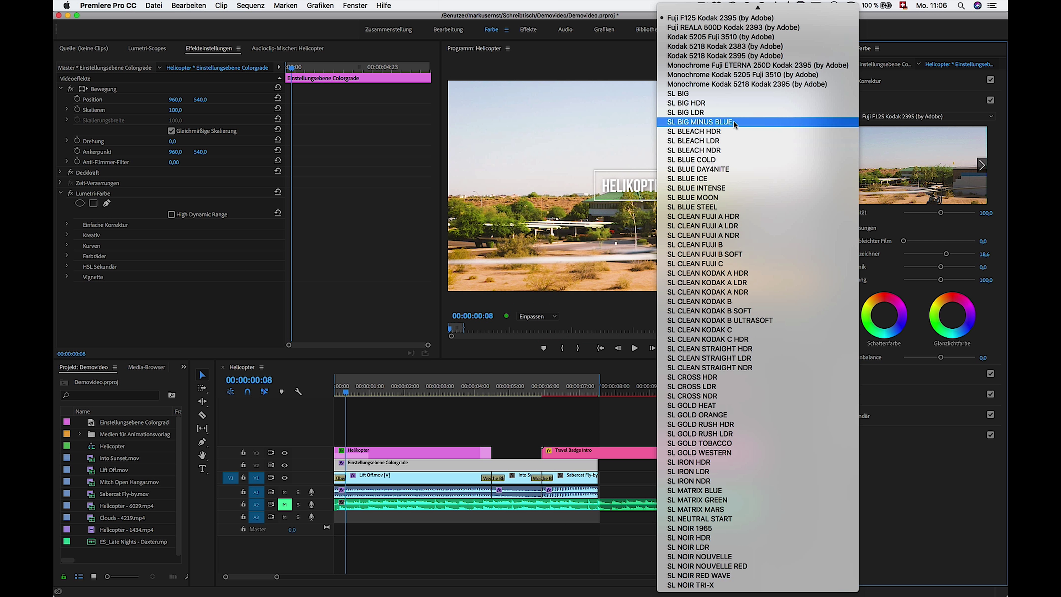
Apply the SL BIG look, then preview looks from SL BIG HDR through SL BLUE DAY4NITE.
left_click(712, 94)
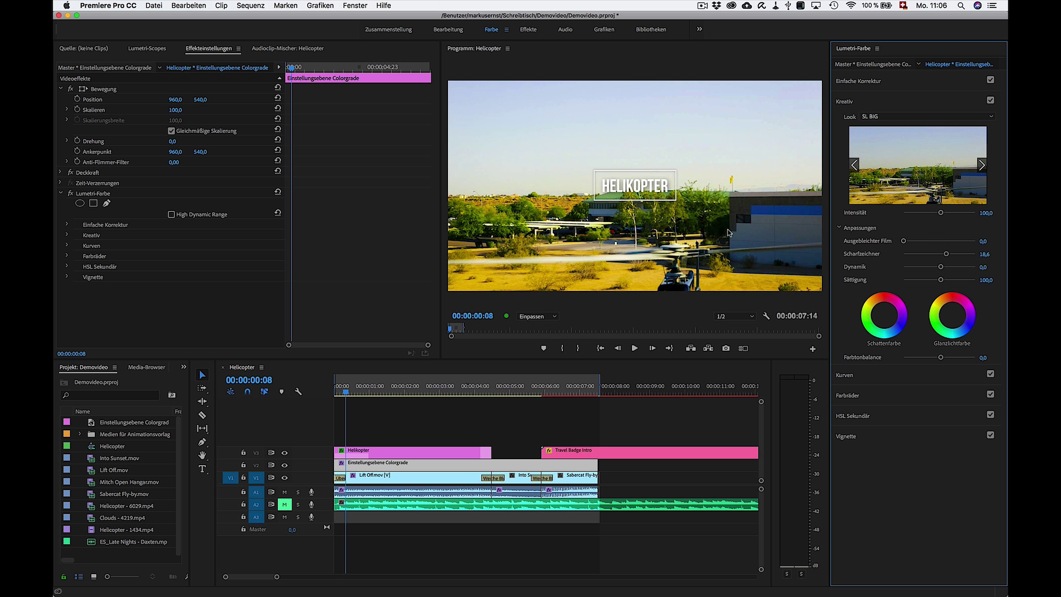
left_click(982, 165)
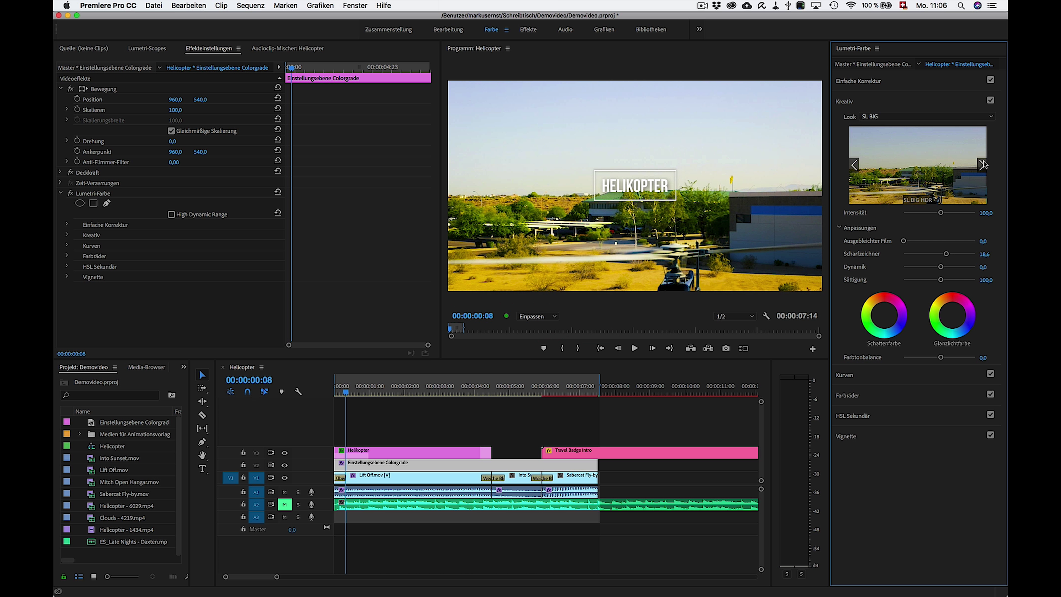
left_click(983, 165)
left_click(983, 165)
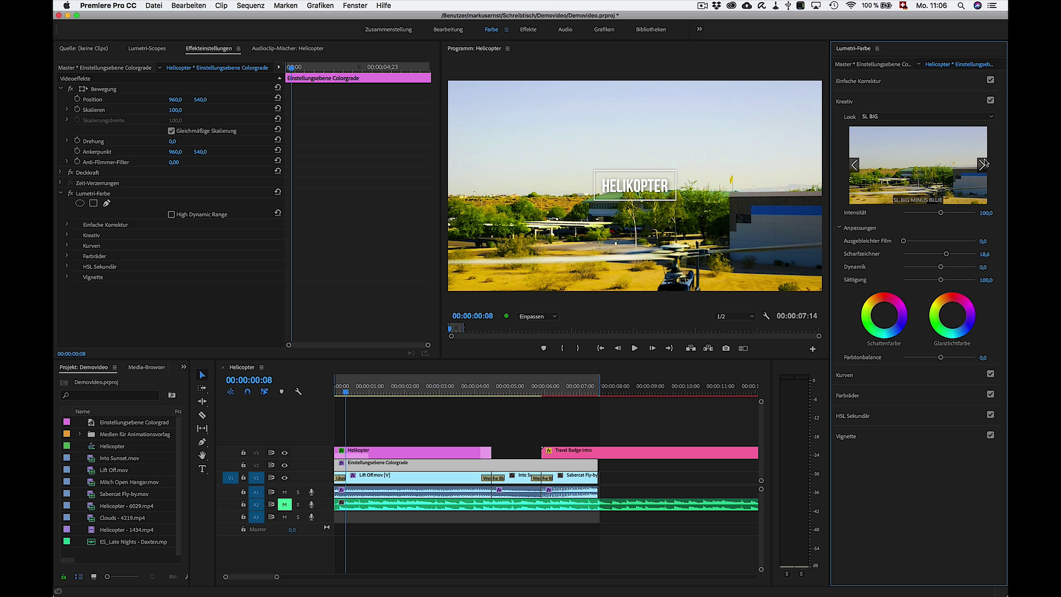
left_click(983, 165)
left_click(983, 165)
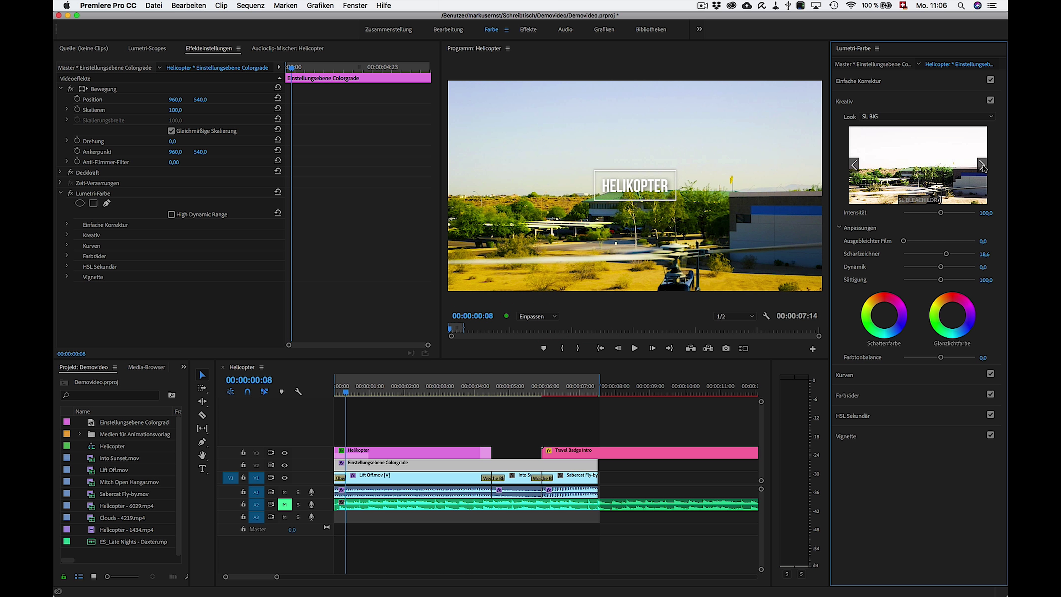
left_click(982, 166)
left_click(983, 165)
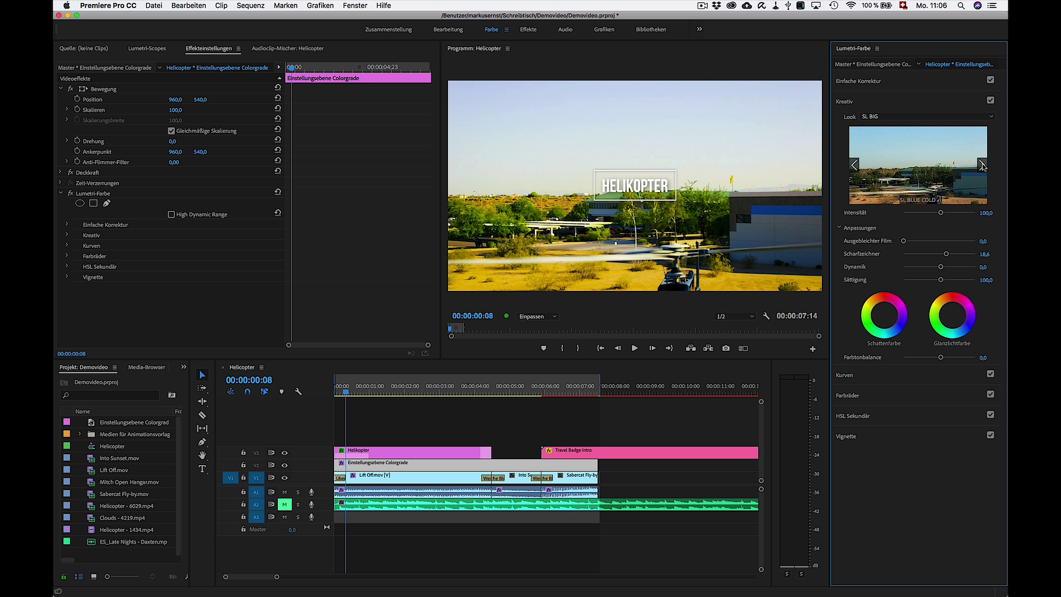
left_click(983, 166)
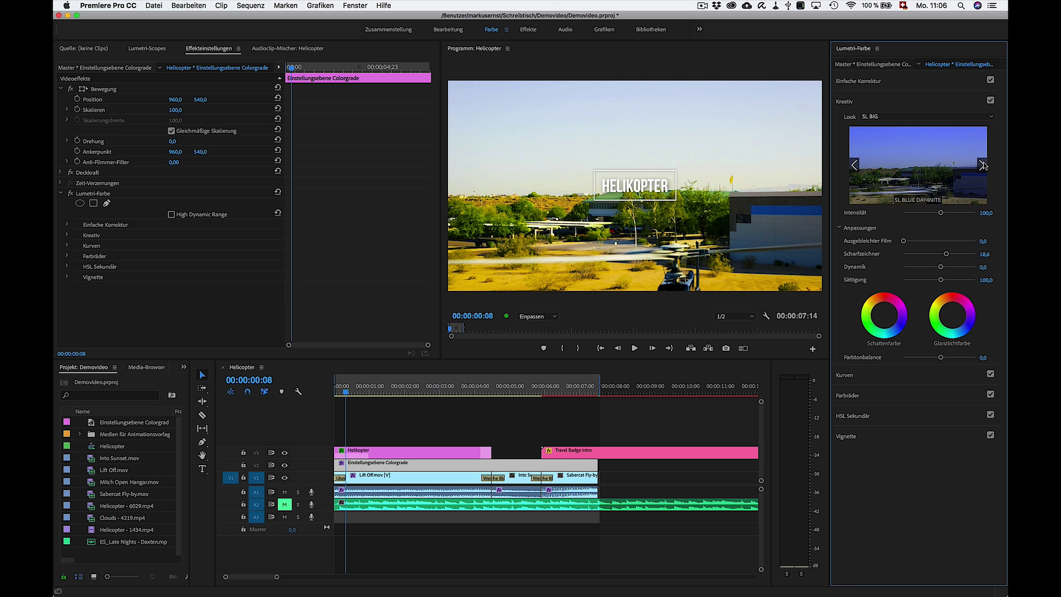
Preview the SL CLEAN Fuji and Kodak looks through SL CLEAN STRAIGHT LDR.
left_click(983, 165)
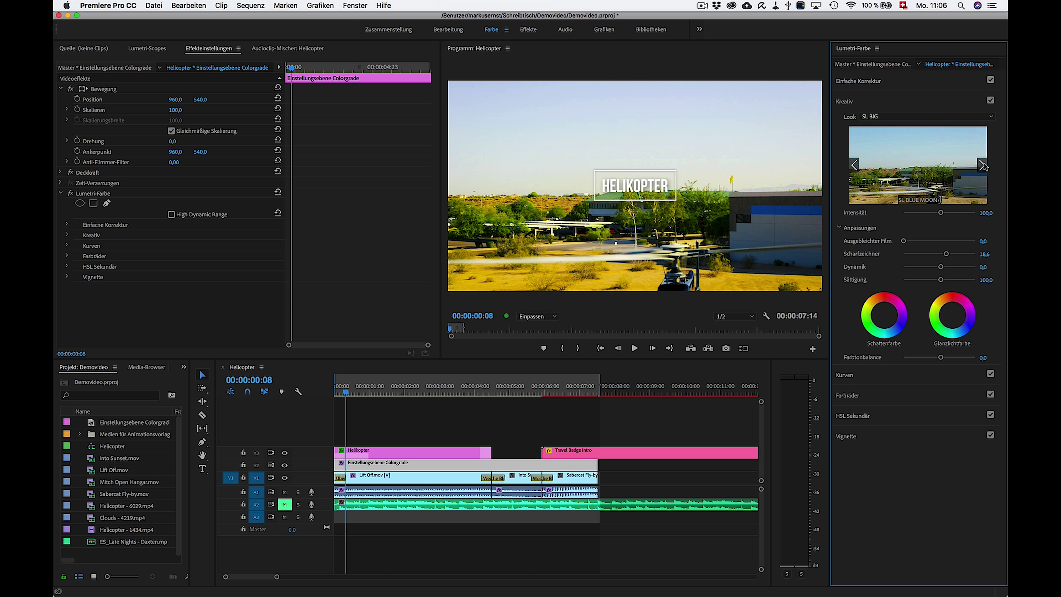
left_click(982, 165)
left_click(982, 165)
left_click(982, 166)
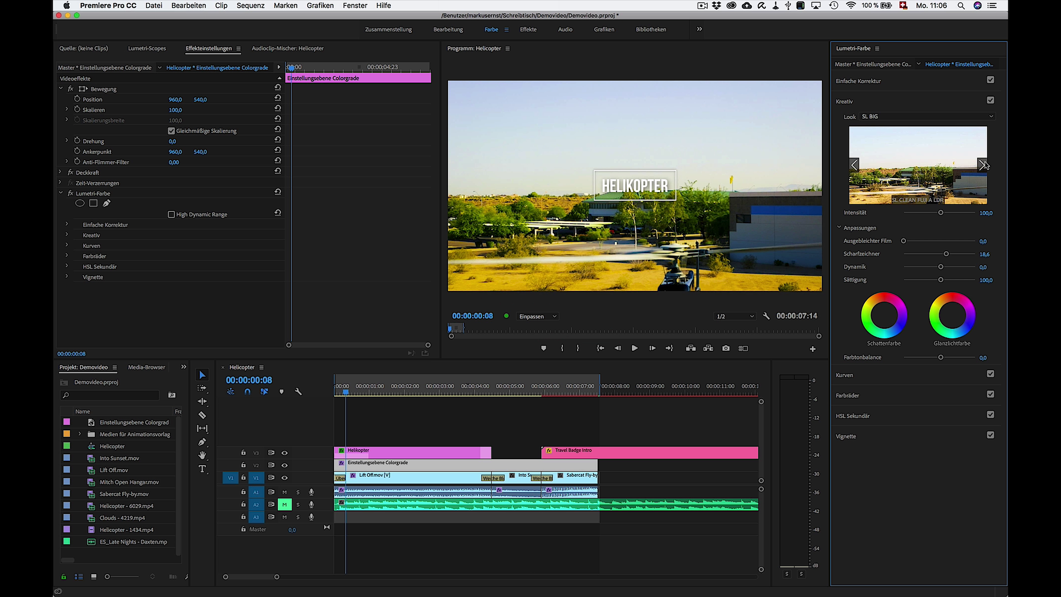
left_click(983, 165)
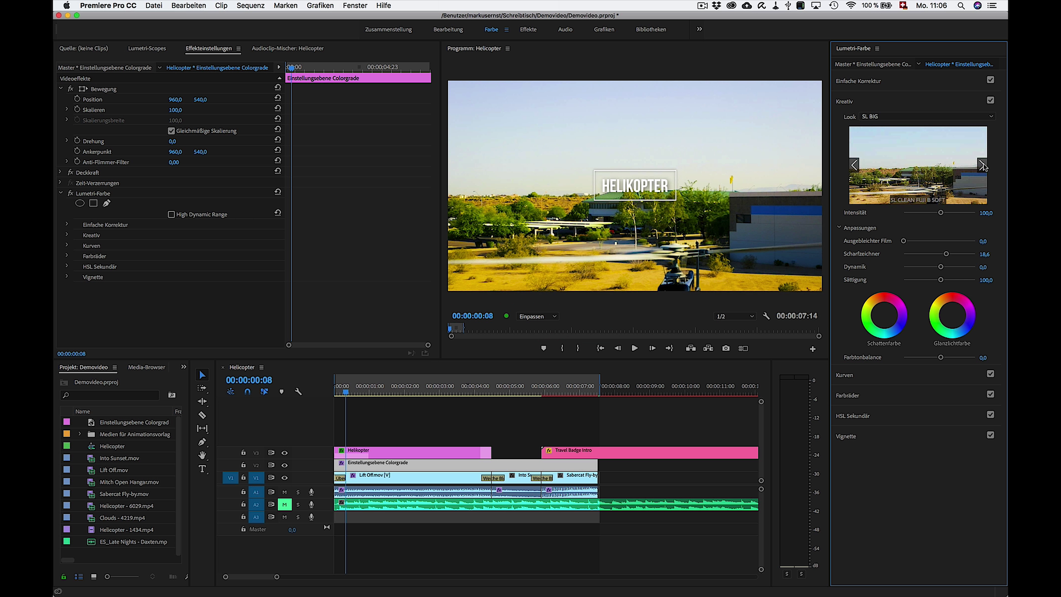
left_click(983, 167)
left_click(983, 166)
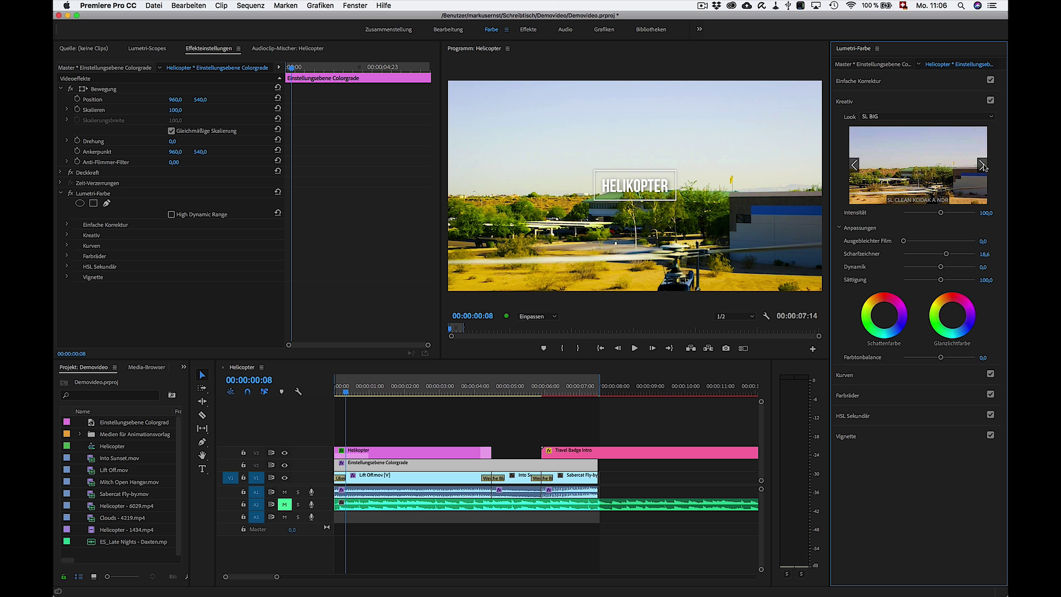
left_click(983, 166)
left_click(983, 167)
left_click(983, 166)
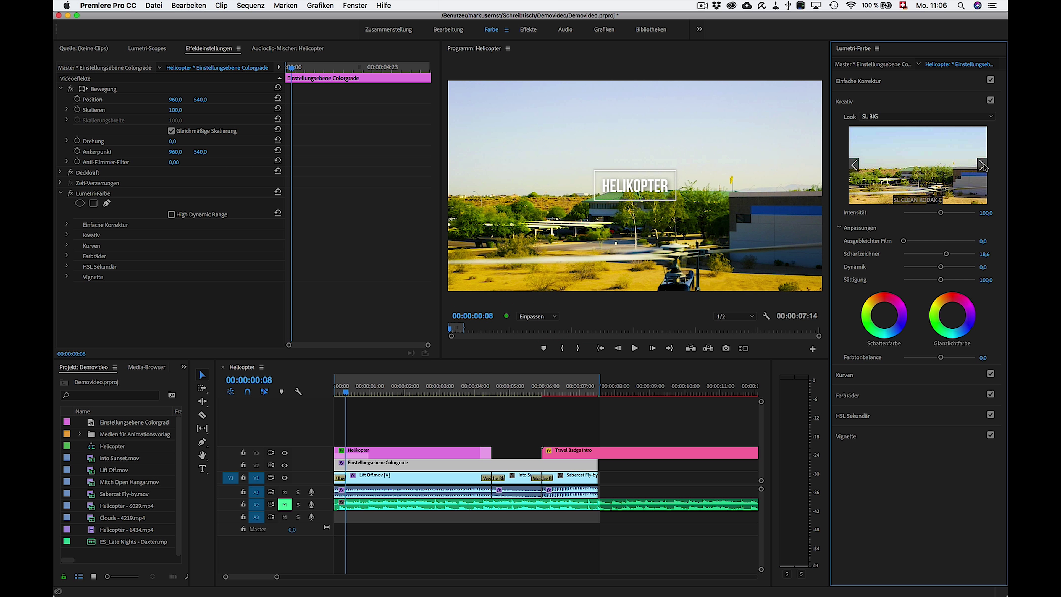
left_click(982, 167)
left_click(983, 166)
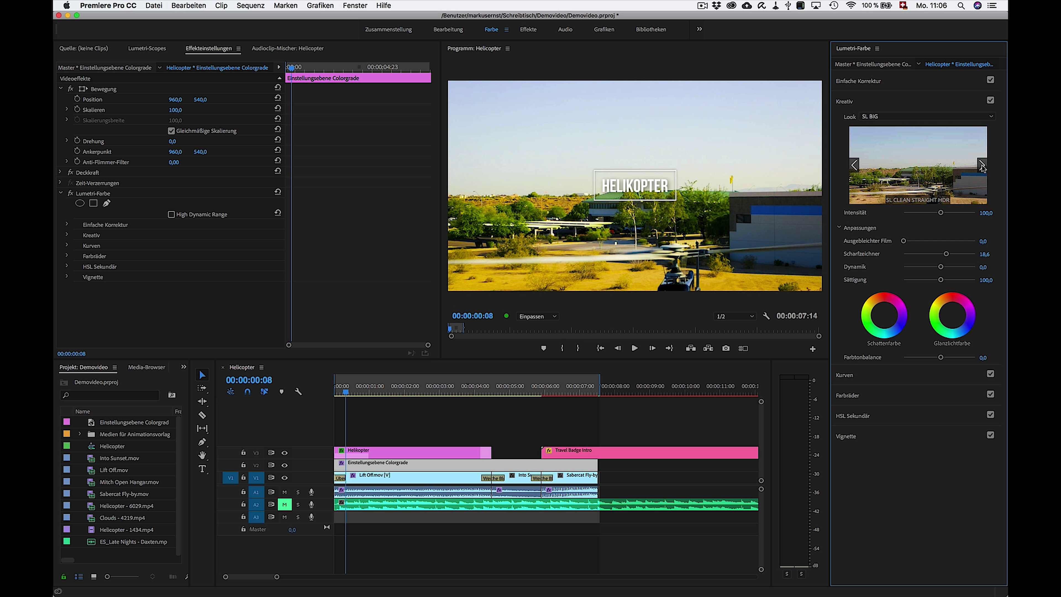
left_click(982, 166)
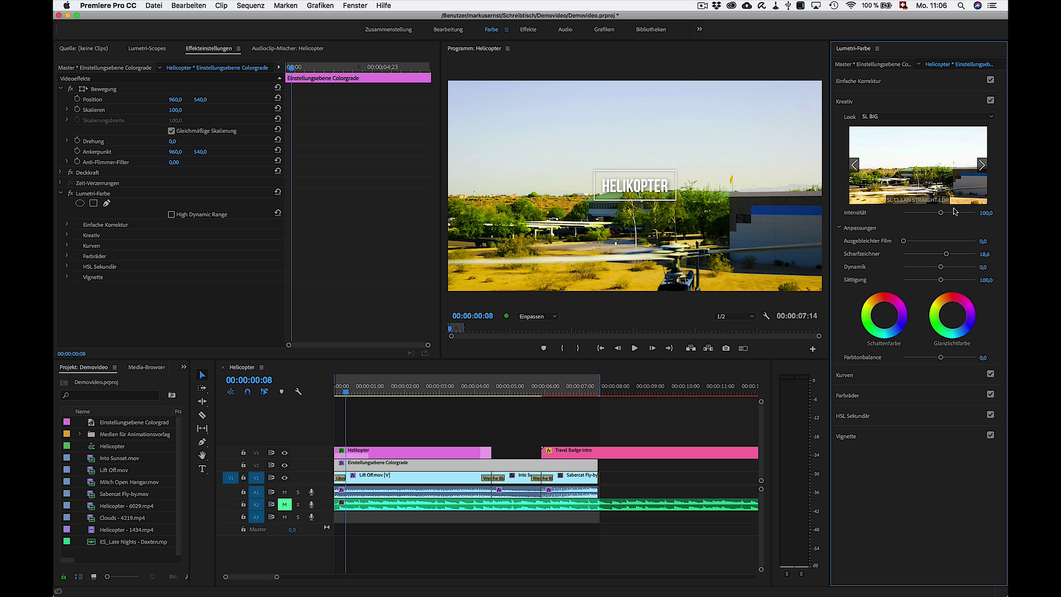
left_click(991, 116)
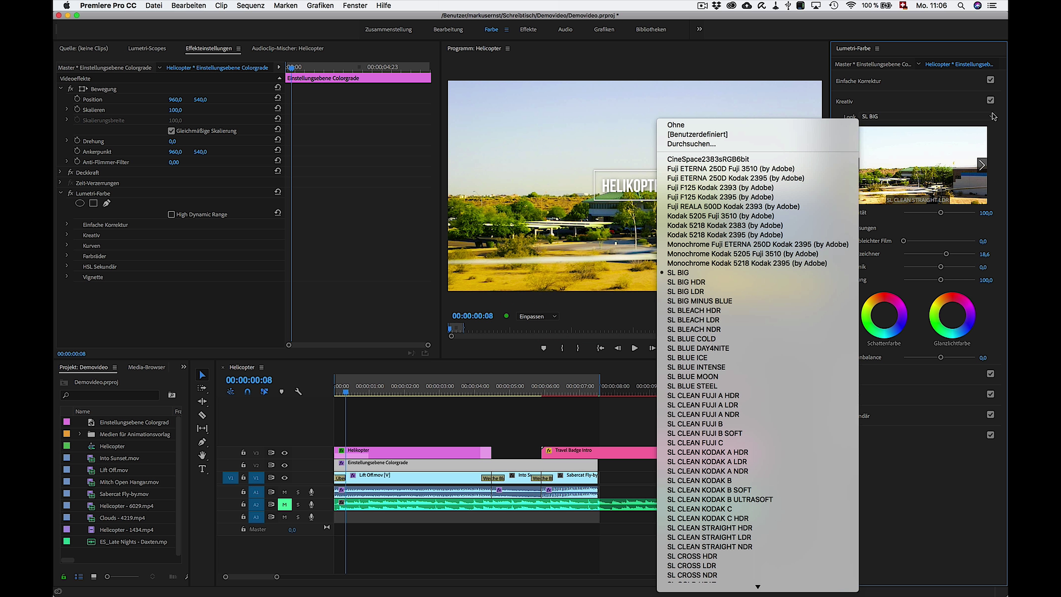
Apply the CineSpace2383sRGB6bit look at 13,8 intensity and scrub later to judge the grade.
left_click(761, 161)
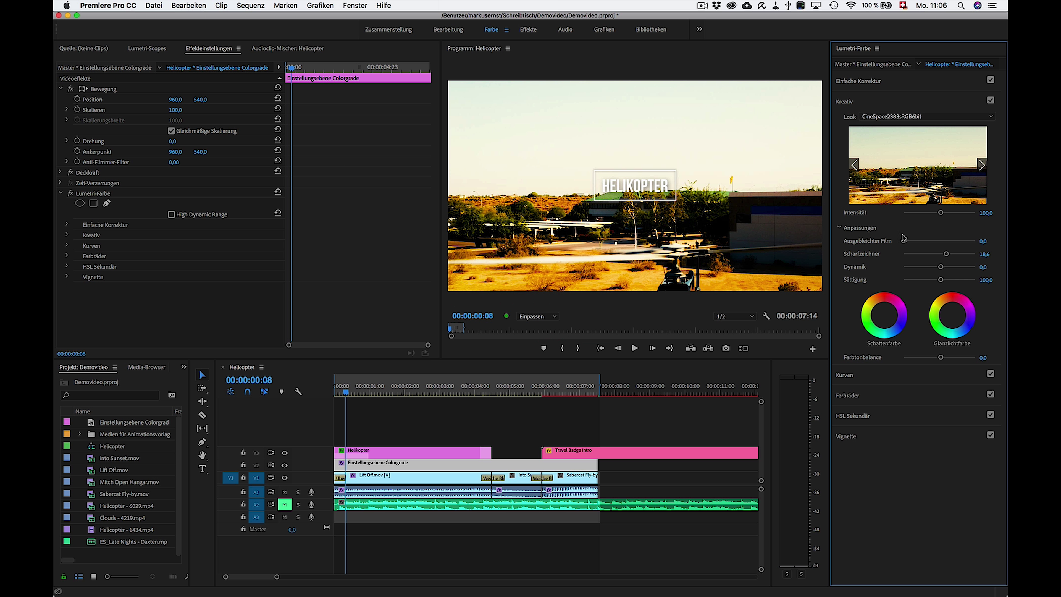
left_click_drag(941, 213, 910, 214)
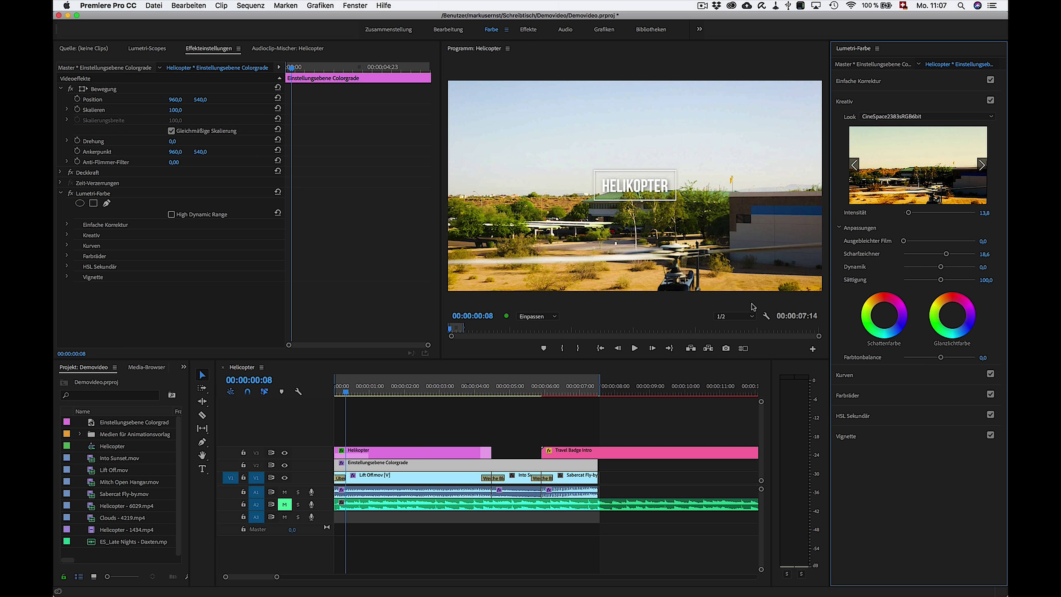
mouse_move(381, 399)
left_mouse_down()
mouse_move(571, 392)
mouse_move(420, 405)
left_mouse_up()
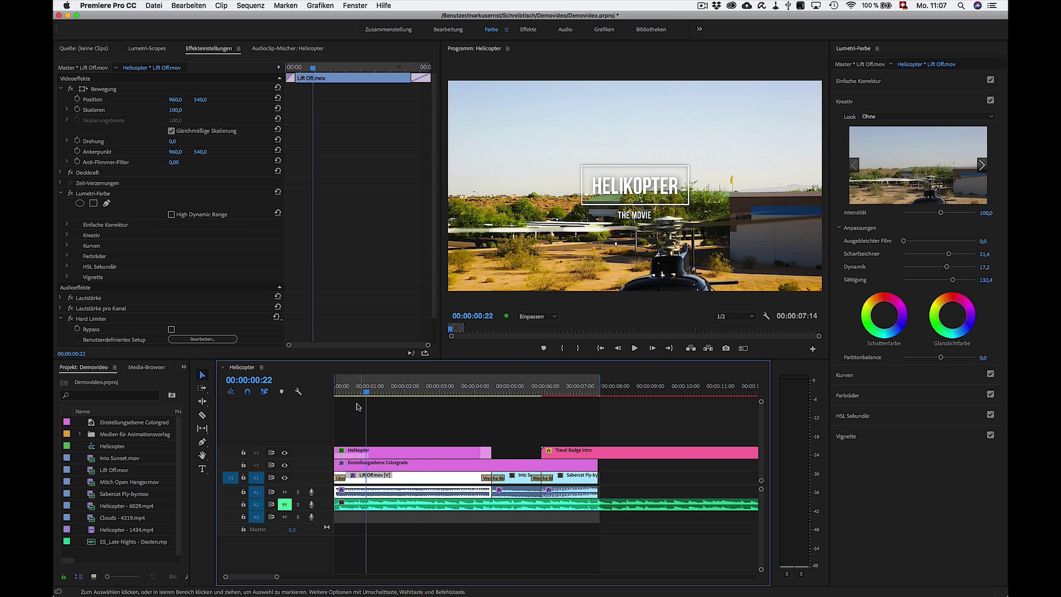
Return to the early lift-off frame and select the Einstellungsebene Colorgrade adjustment layer.
left_click_drag(420, 404, 366, 395)
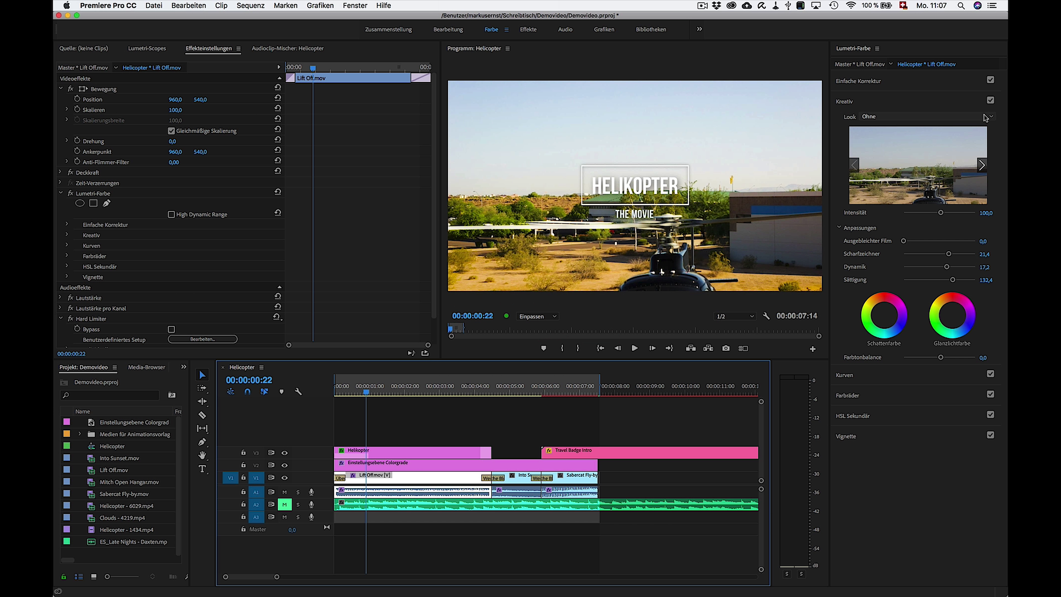
left_click(992, 120)
key("Escape")
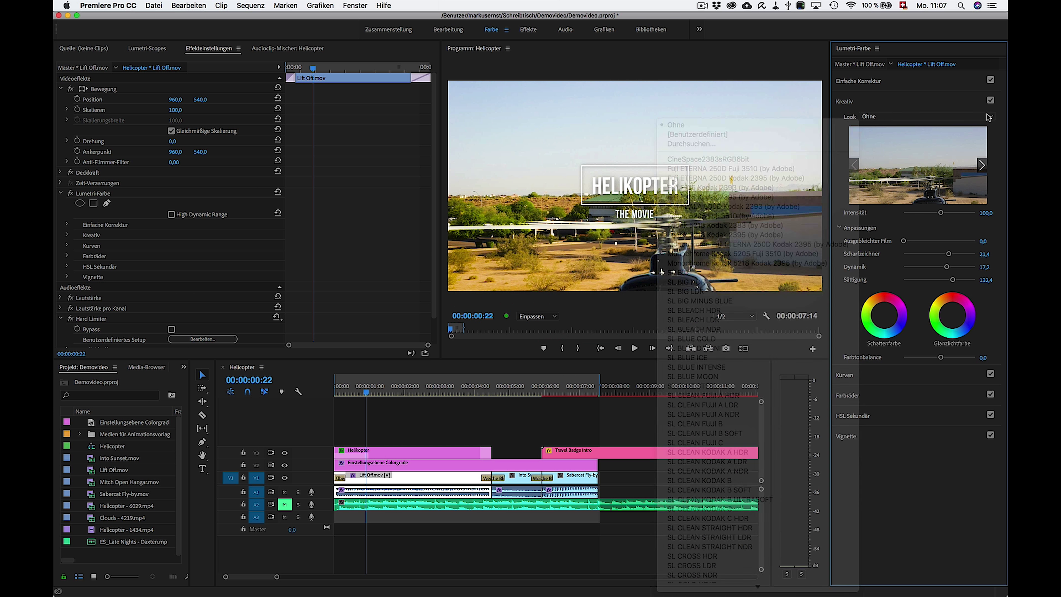
left_click(566, 468)
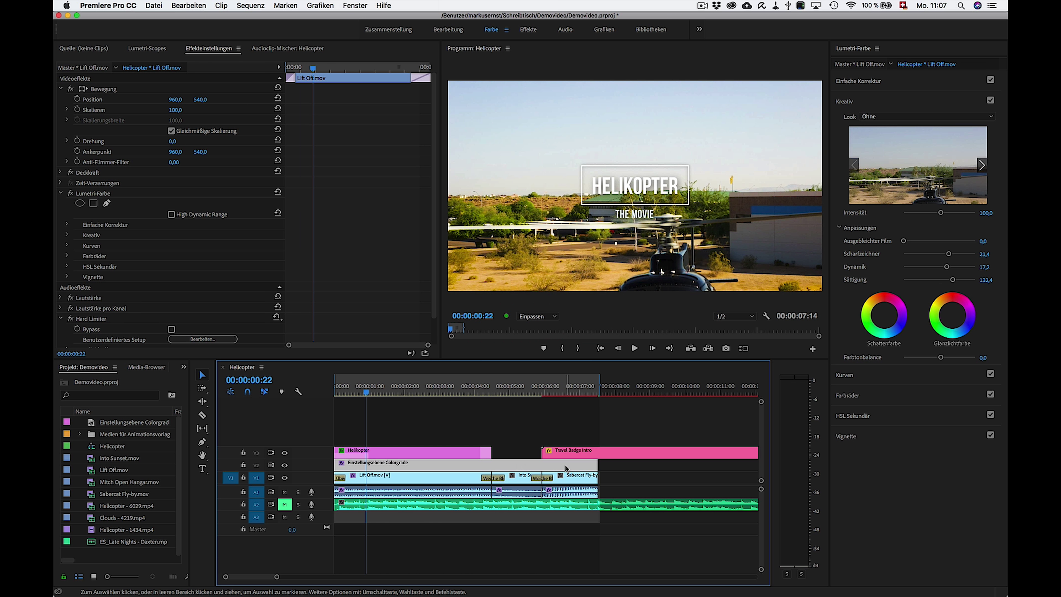
Browse for a custom LUT file via Durchsuchen..., then cancel, leaving the look at Ohne.
left_click(992, 121)
key("Escape")
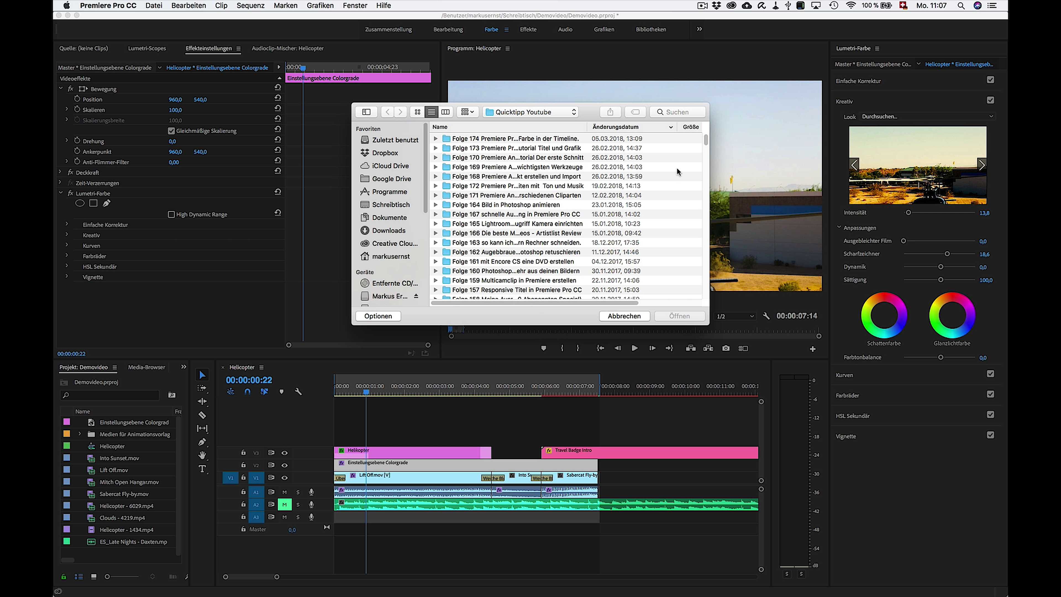
scroll(420, 202, "down", 3)
scroll(424, 229, "down", 5)
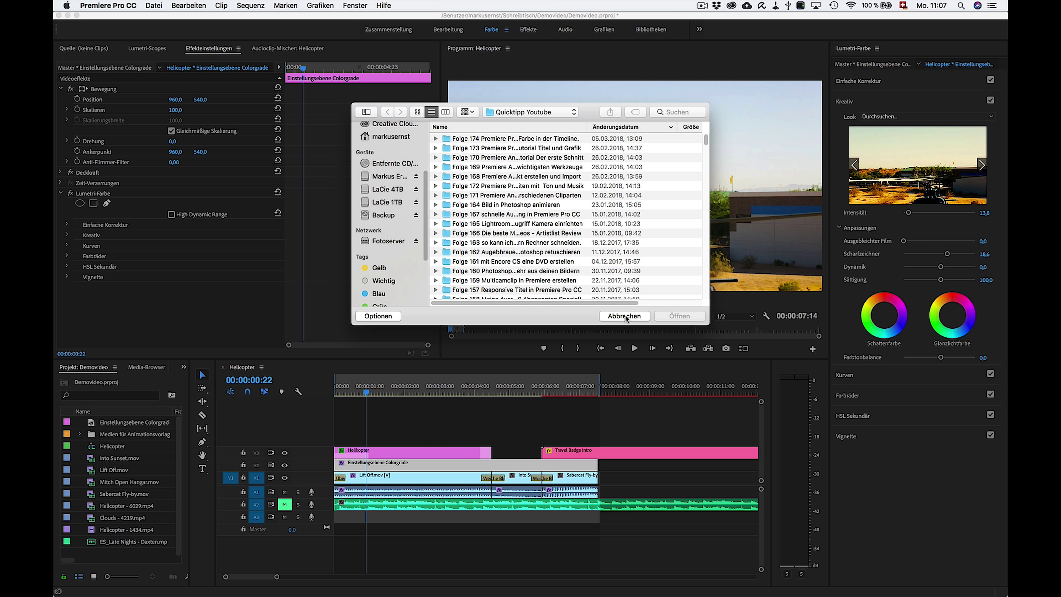
left_click(626, 317)
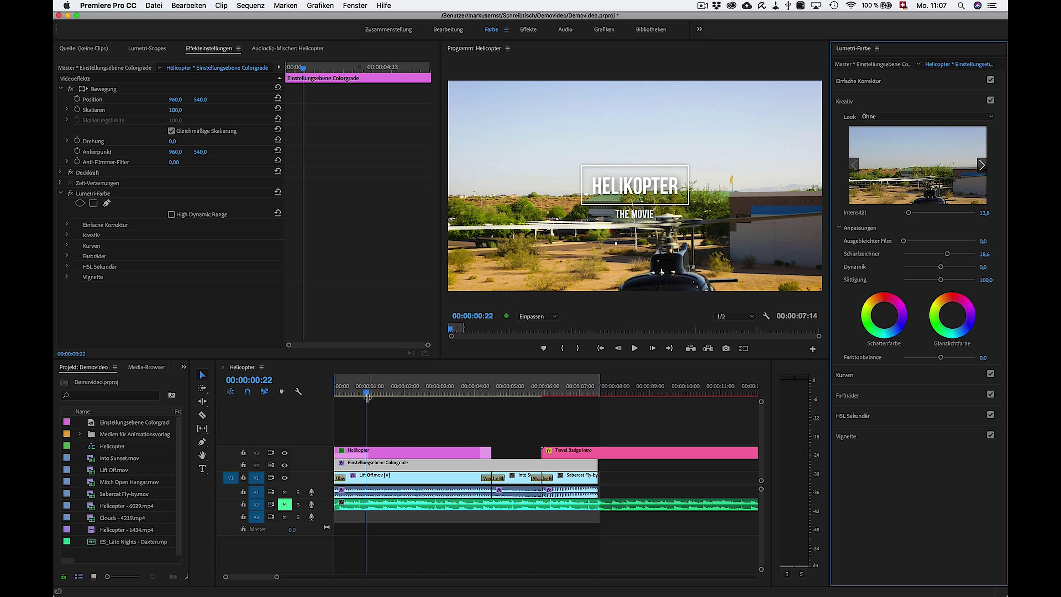
left_click(363, 391)
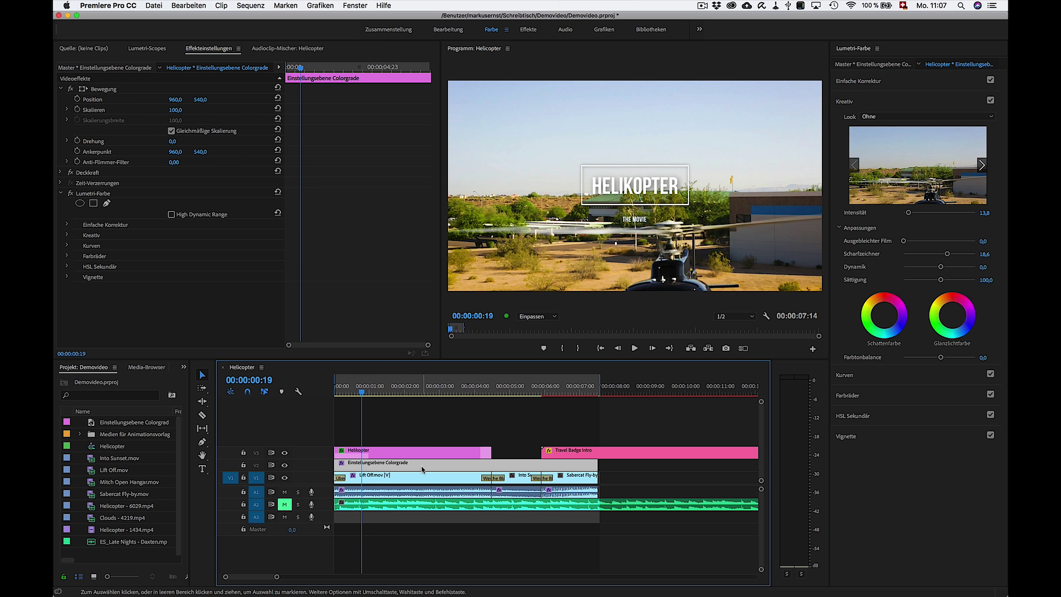
key("space")
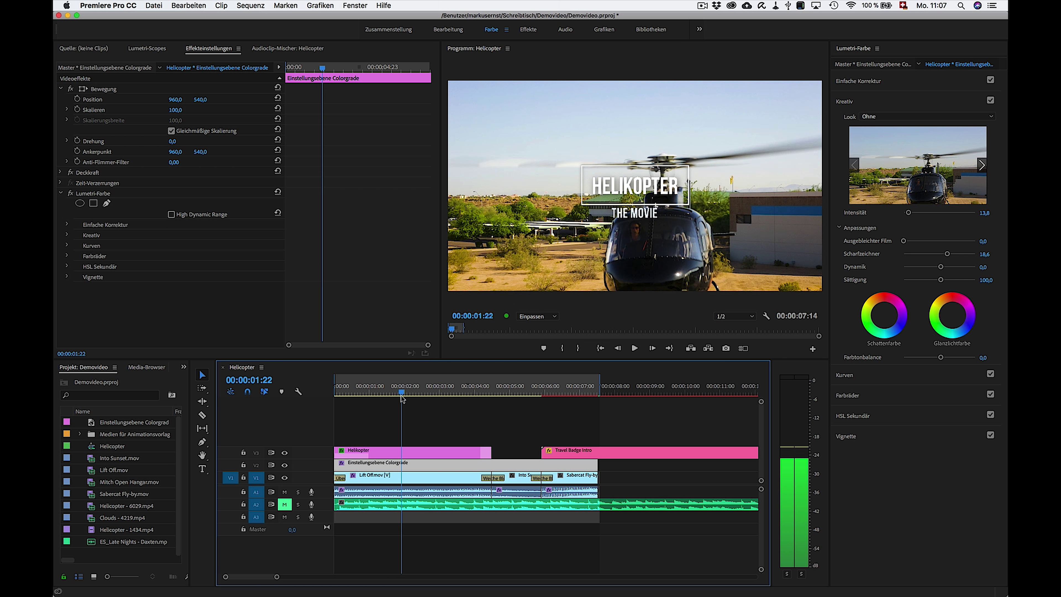
key("space")
key("shift+Left")
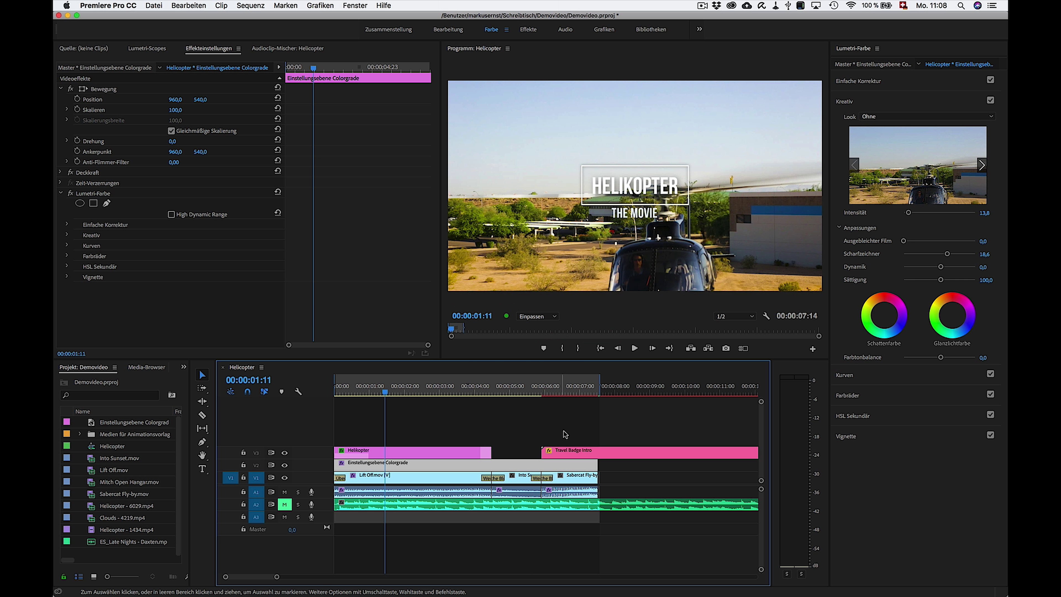
In Einfache Korrektur, cool Temperatur to -28,3 with Färbung at 0,7.
left_click(991, 118)
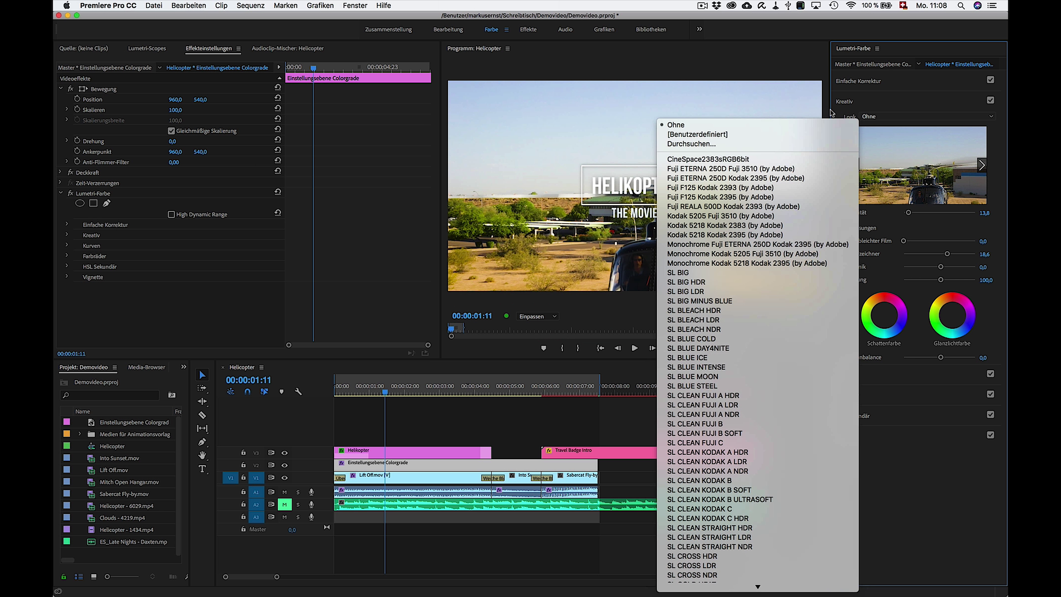
left_click(862, 50)
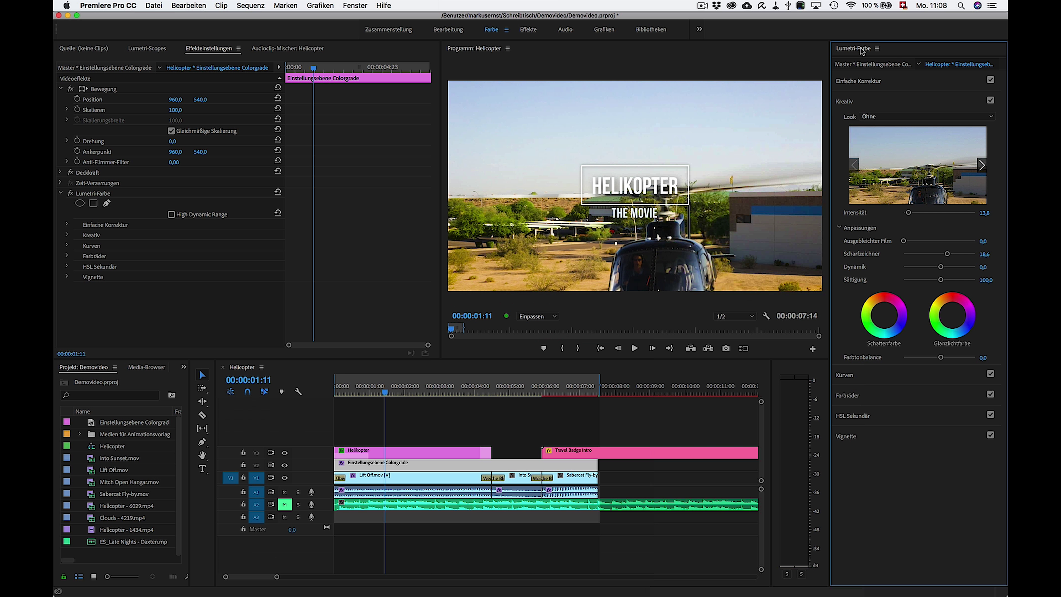
left_click(873, 82)
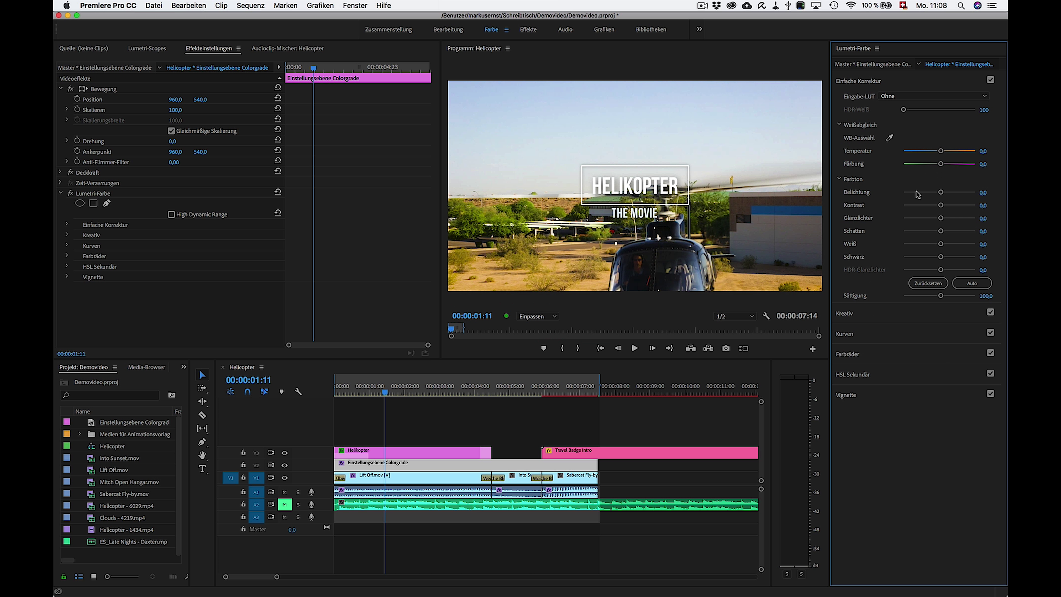
mouse_move(940, 151)
left_mouse_down()
mouse_move(950, 151)
mouse_move(929, 151)
mouse_move(940, 164)
left_mouse_up()
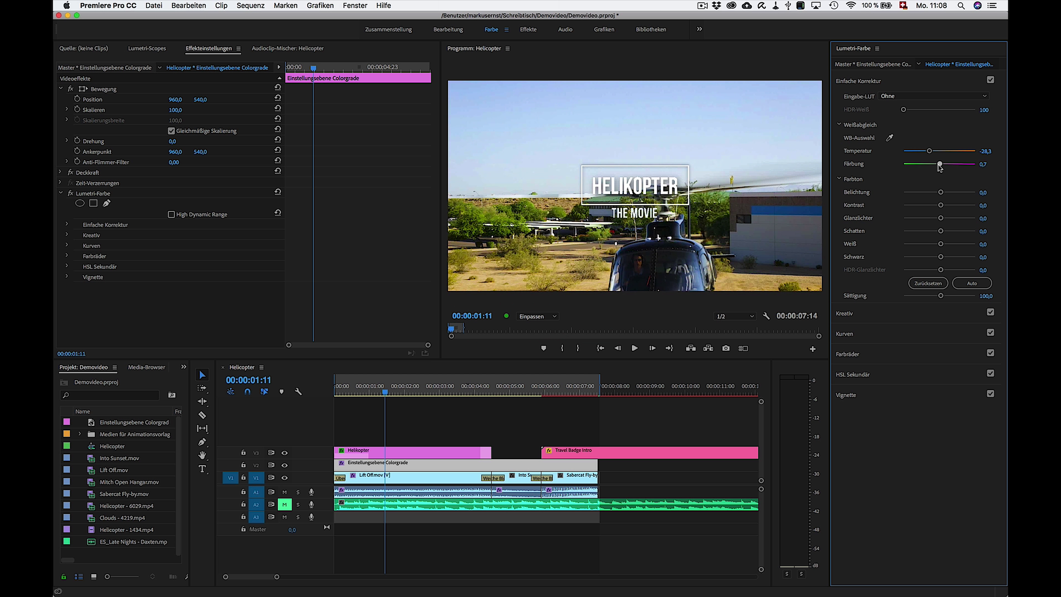